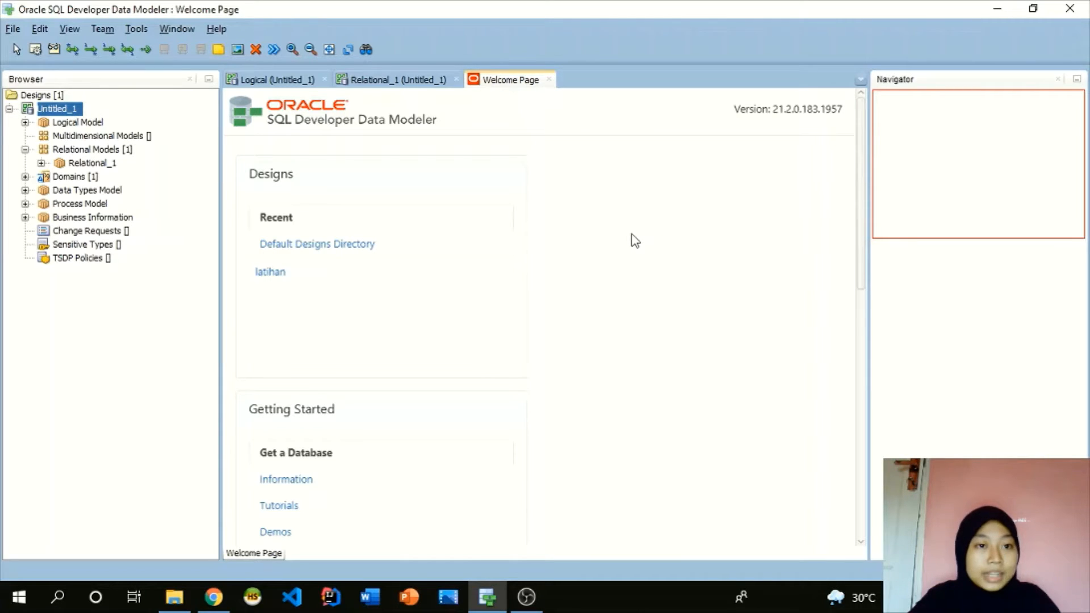
Step: Create a new entity named KARYAWAN near the upper part of the Logical diagram
click(270, 82)
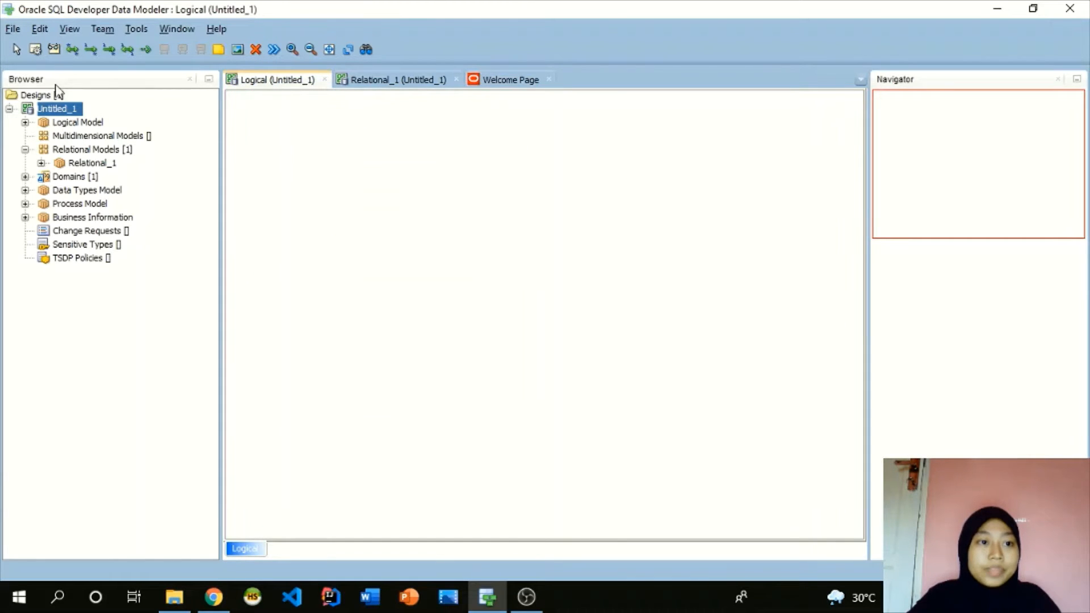
click(37, 49)
drag(382, 141, 465, 185)
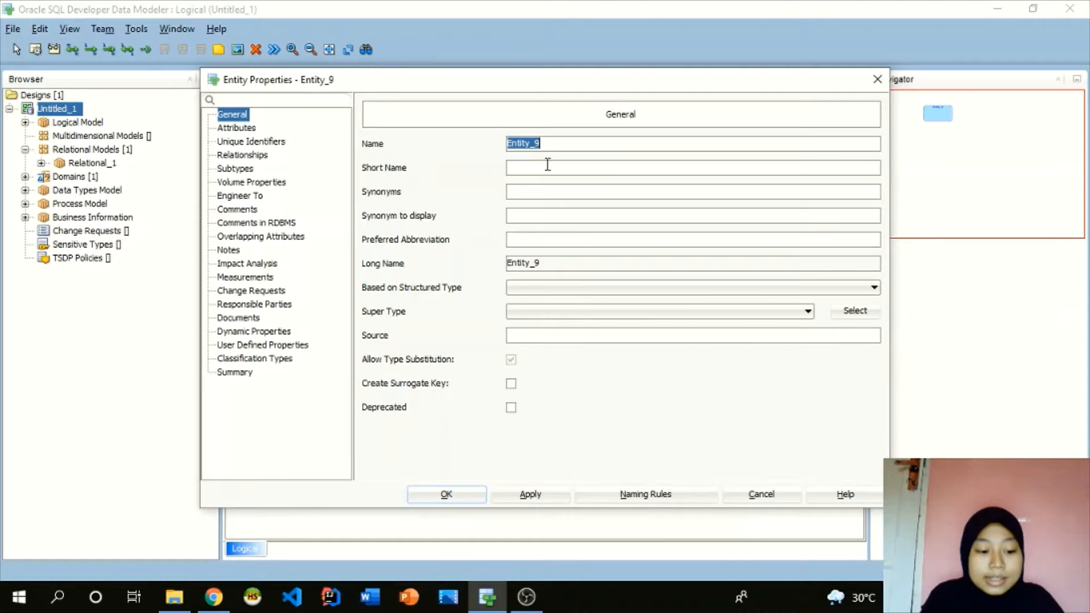
text(KAR)
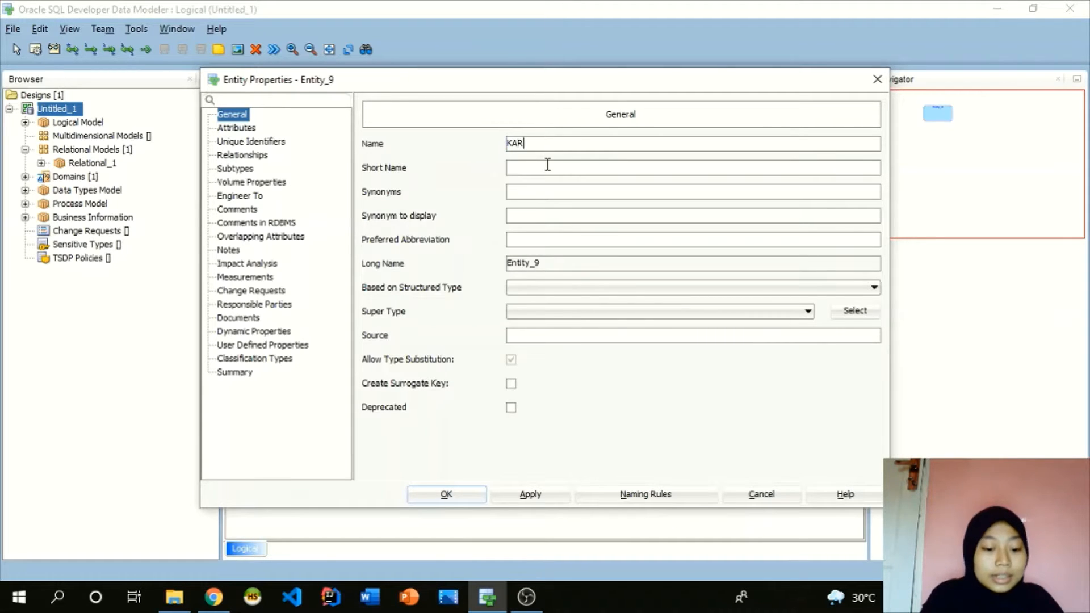
text(YAWAN)
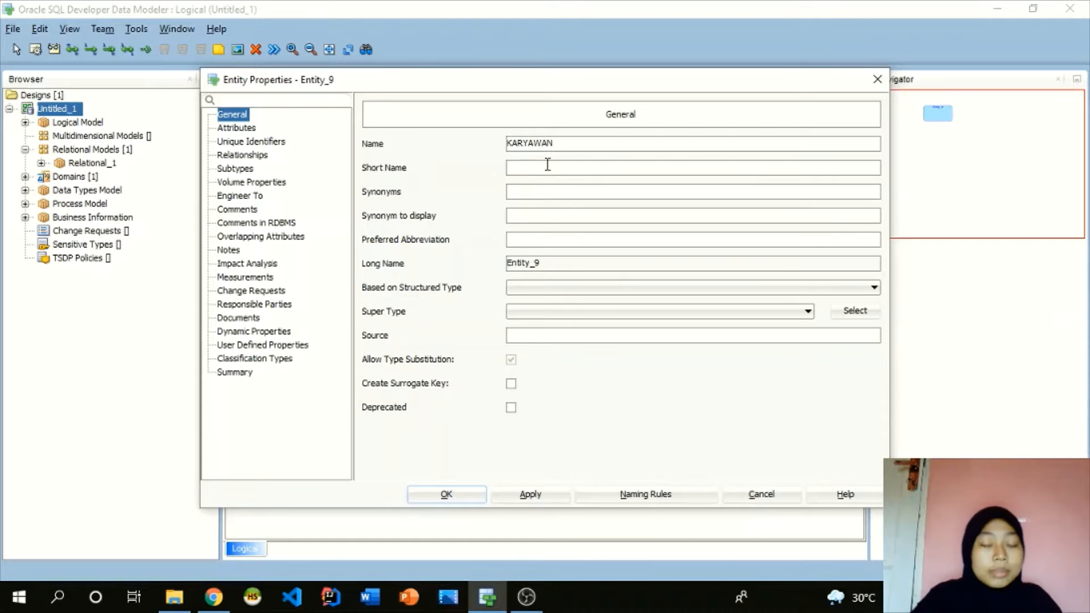
click(544, 493)
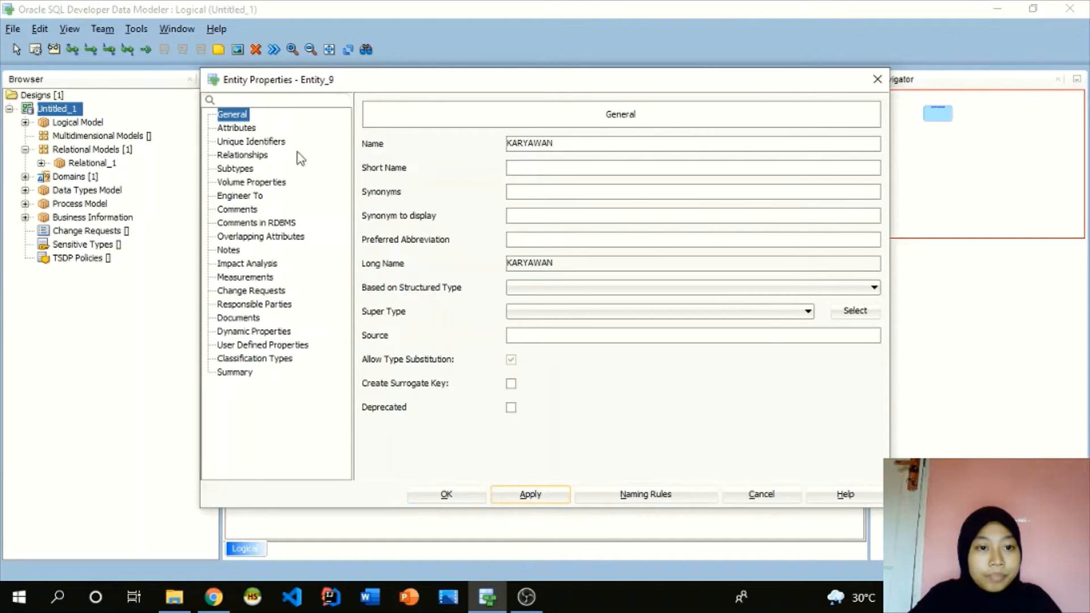
Step: Add a first attribute named id_karyawan to the KARYAWAN entity
click(248, 130)
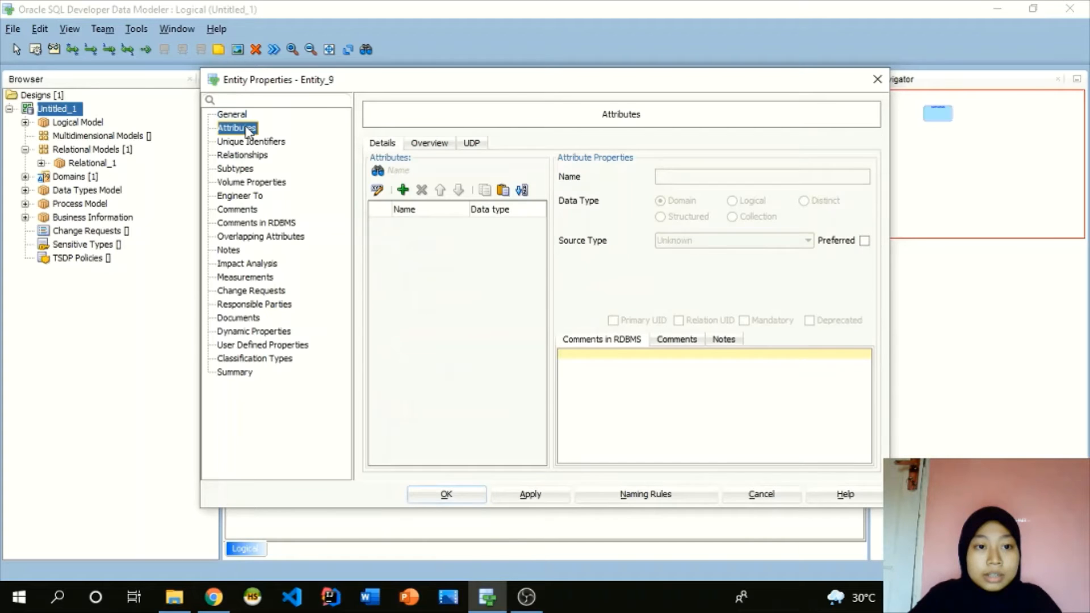
click(403, 190)
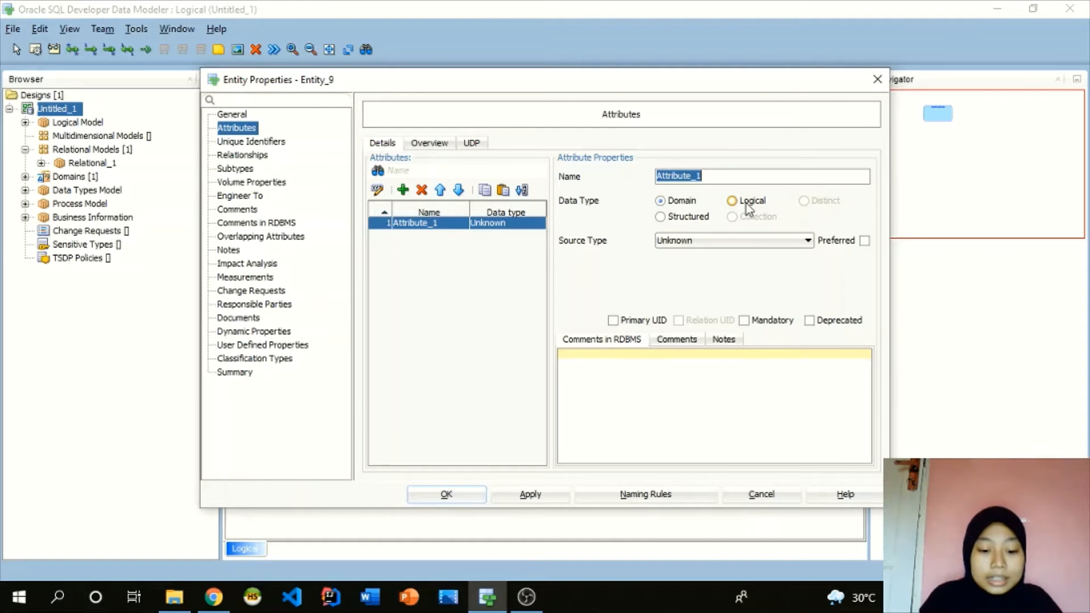
text(id_)
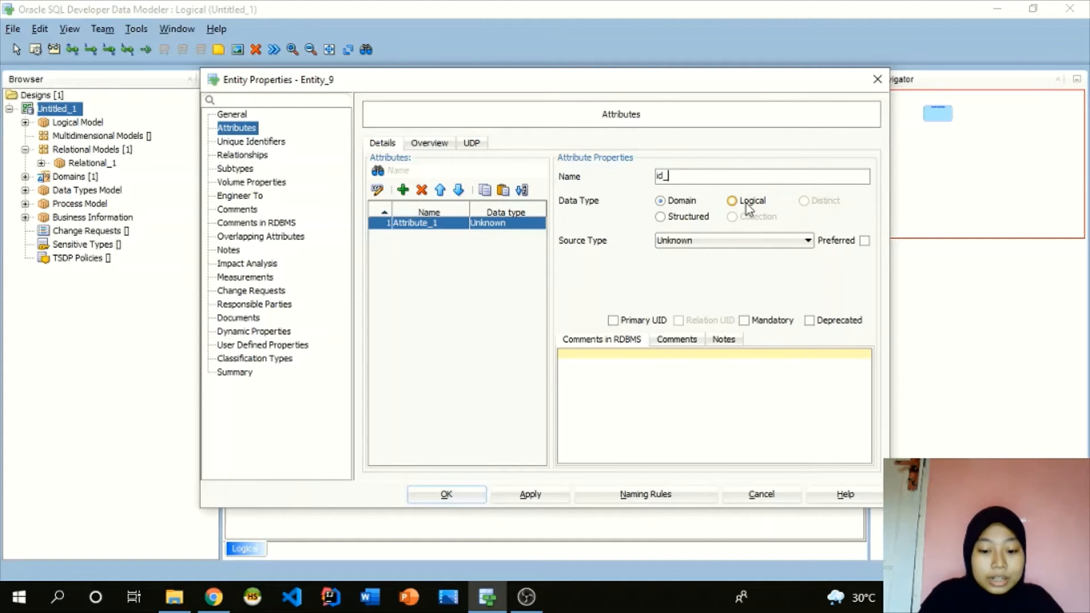
text(kar)
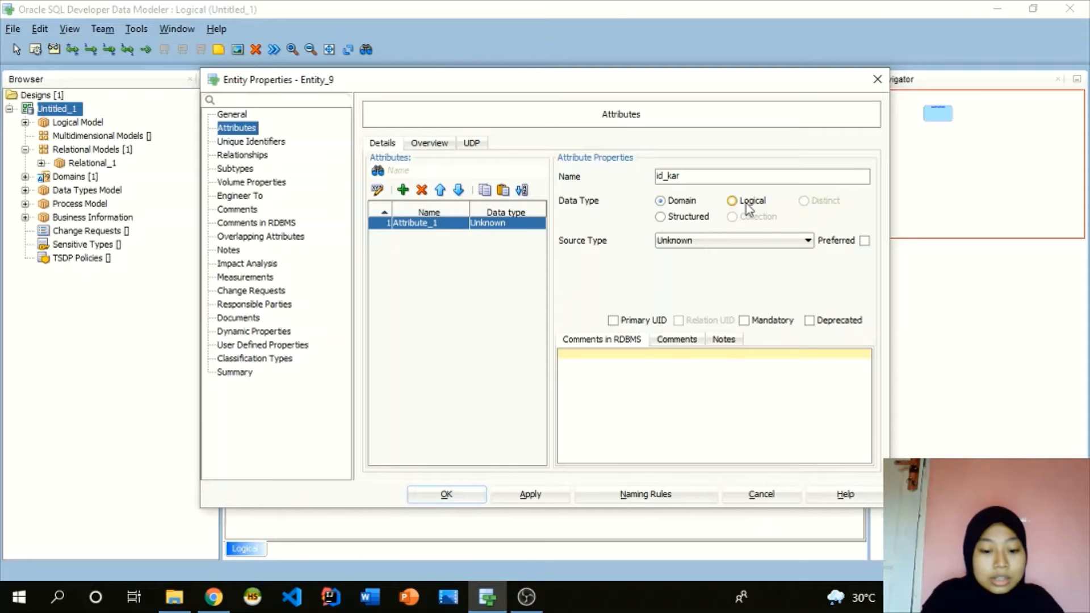
text(yawan)
Step: Give id_karyawan the logical data type VARCHAR with size 25, mark it as Primary UID and apply the settings
click(746, 202)
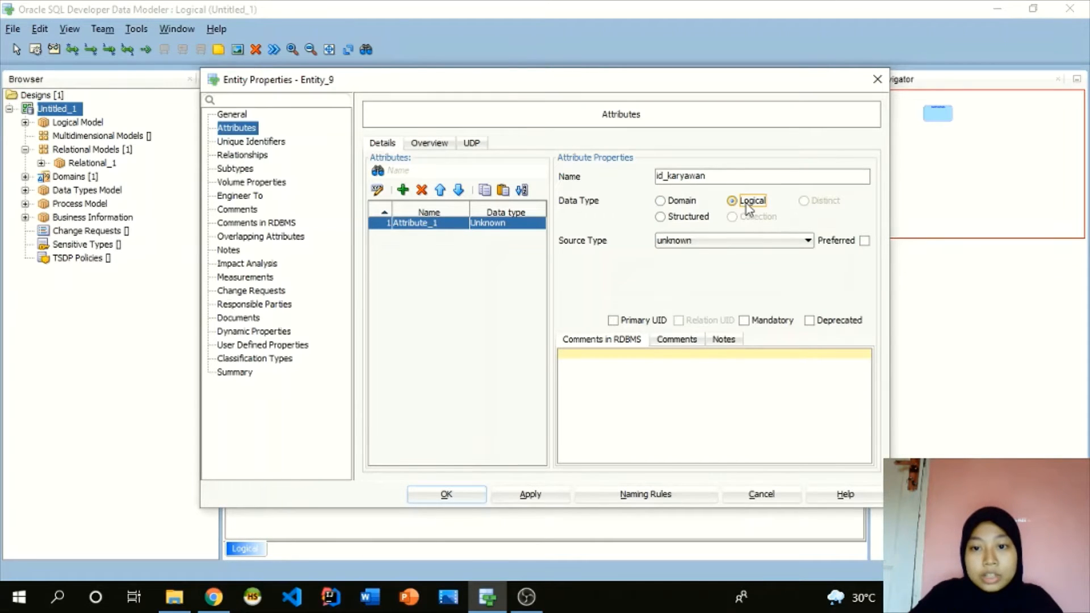
click(746, 241)
scroll(727, 366, down, 10)
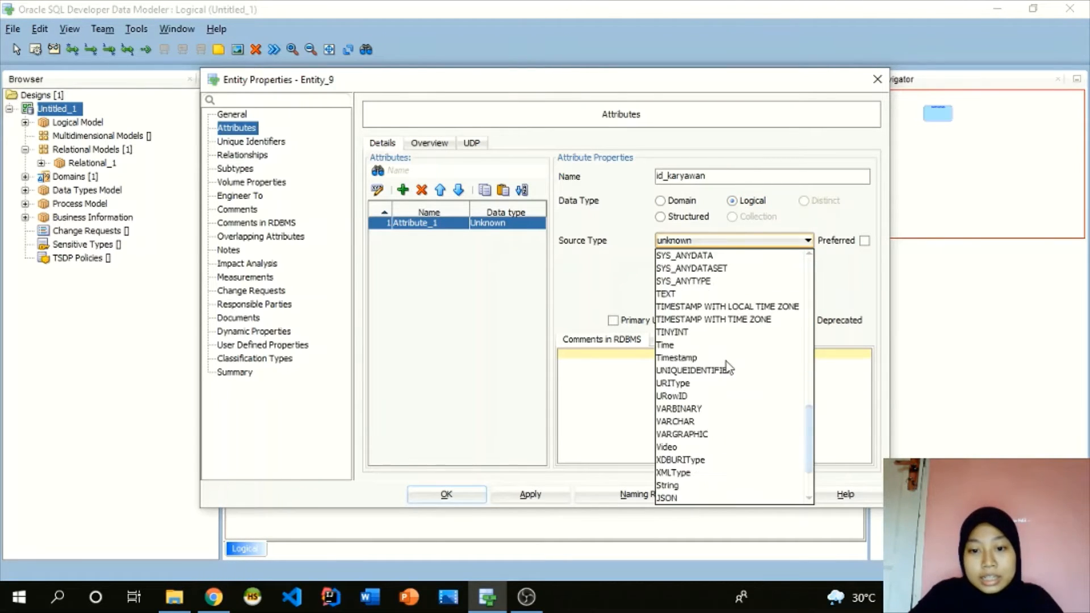
click(686, 422)
click(686, 265)
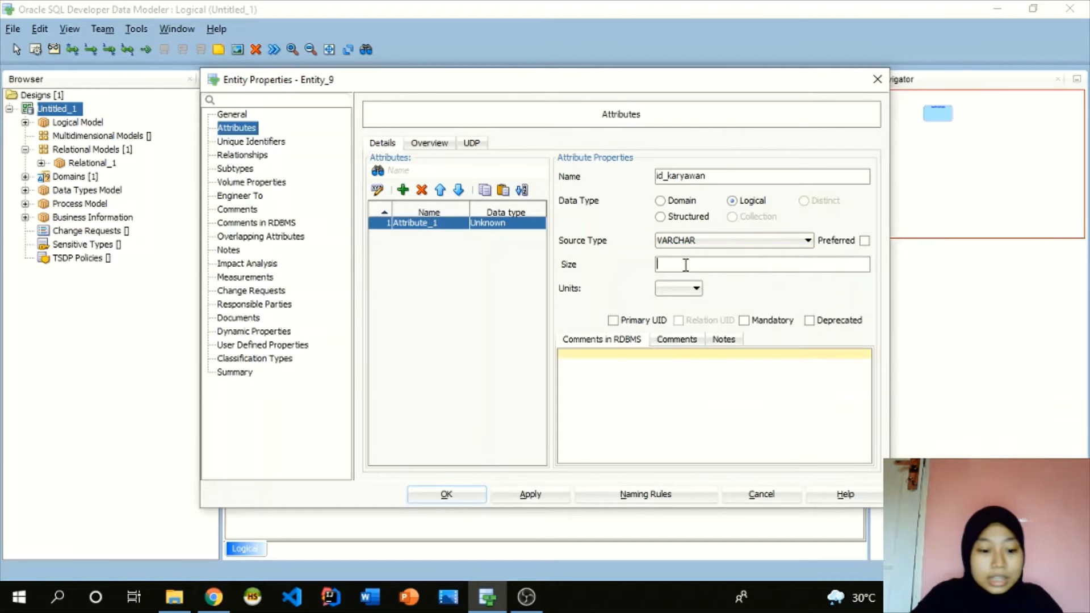
text(25)
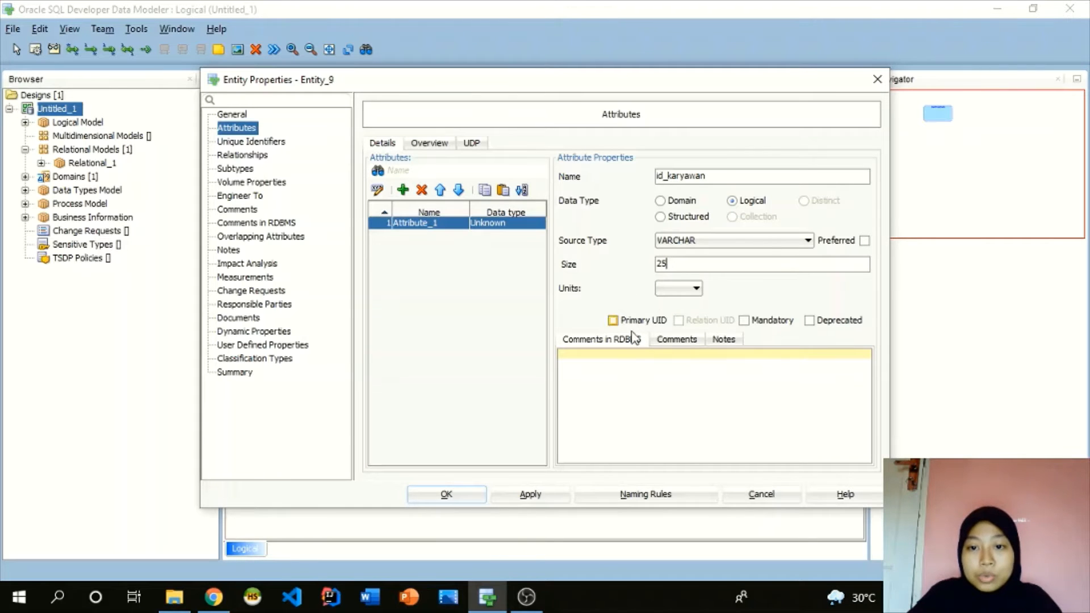
click(613, 321)
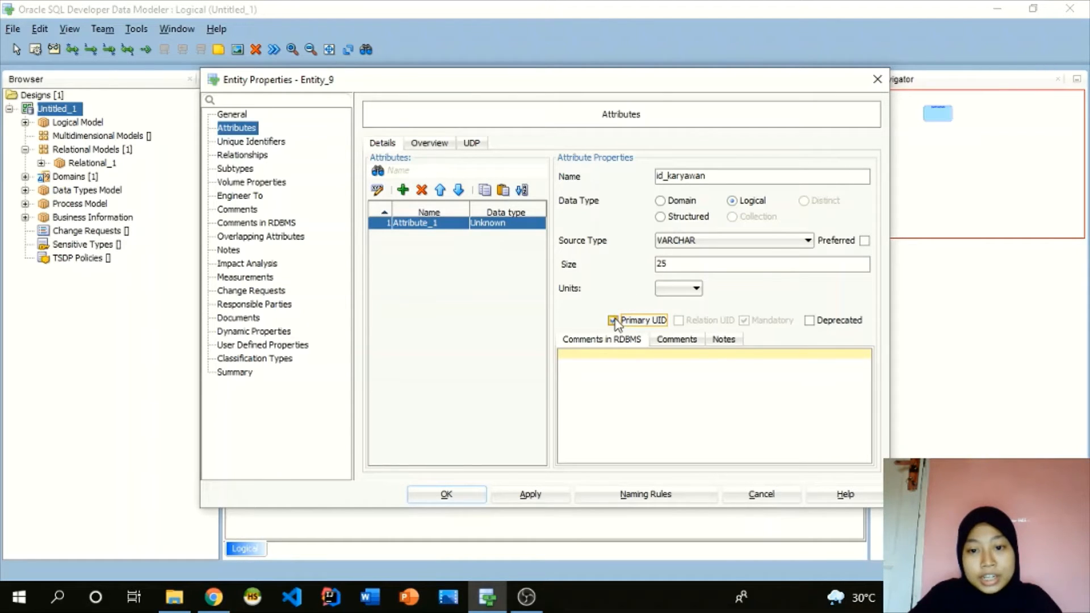
click(520, 502)
Step: Add a second attribute named nama_depan to the KARYAWAN entity
click(403, 191)
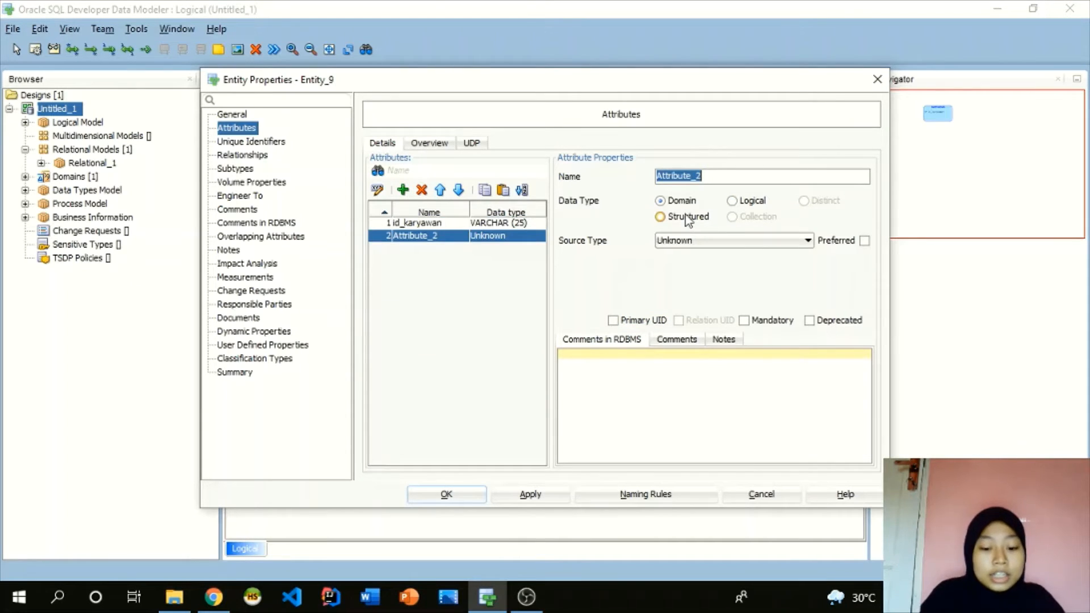
text(nama+)
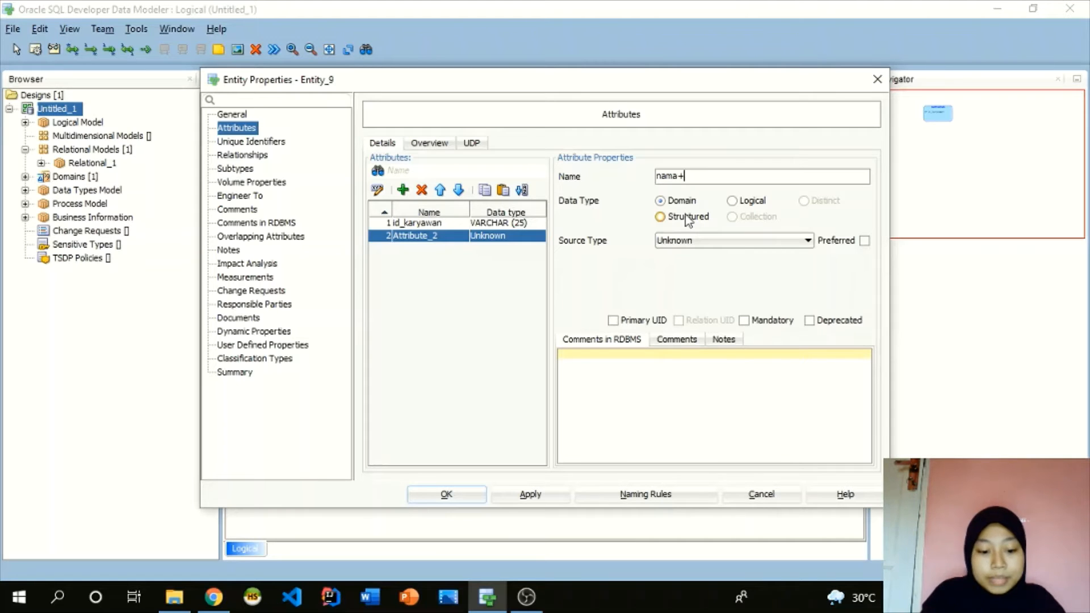
text(depan)
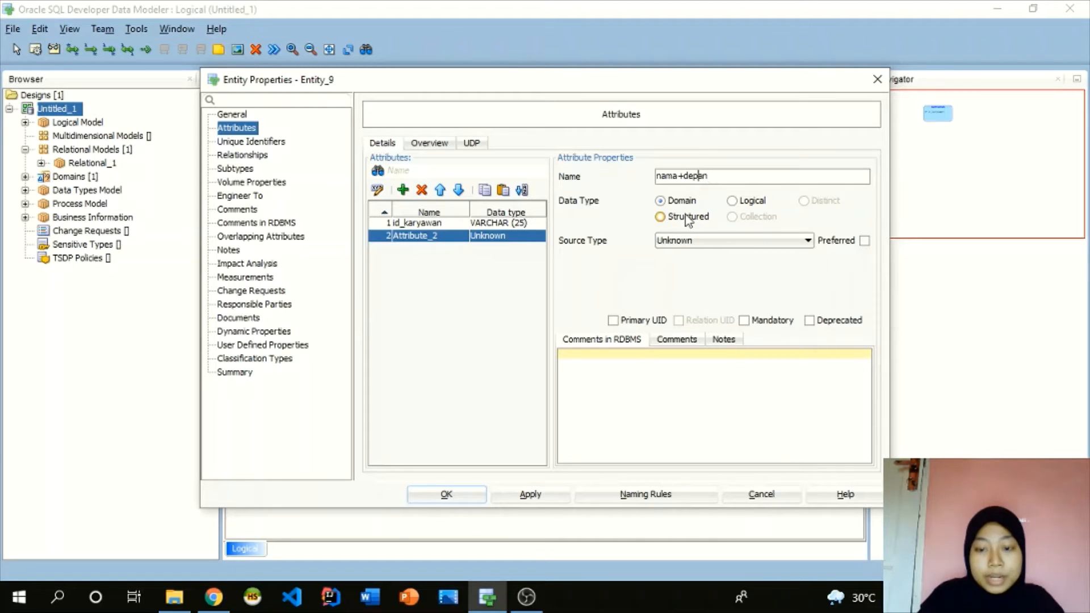
key(Left)
key(Left)
key(Left)
key(BackSpace)
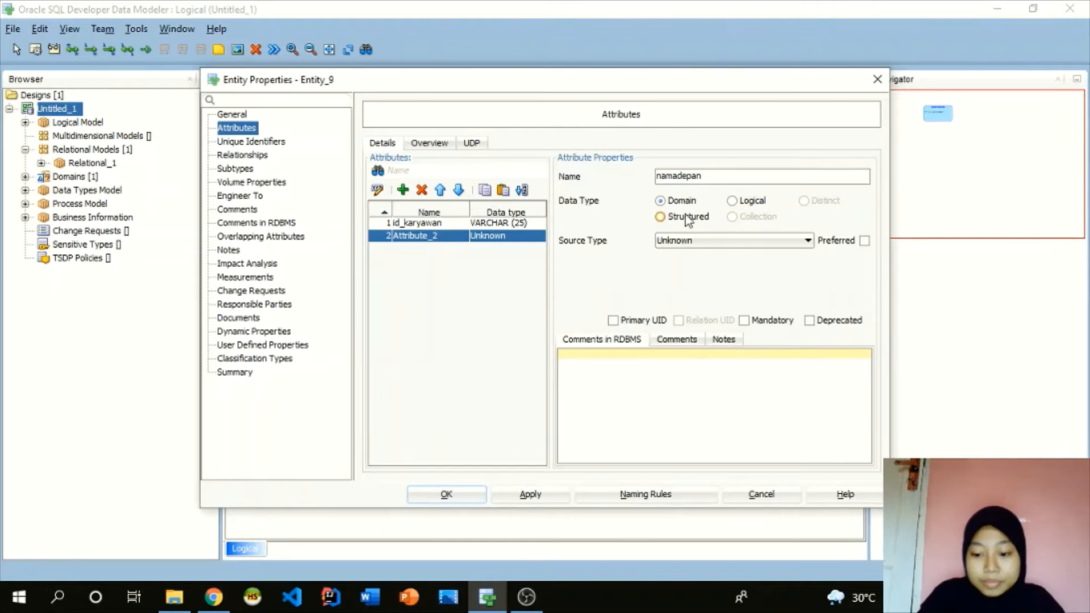
text(_)
Step: Give nama_depan the logical data type VARCHAR with size 25, make it mandatory and apply the settings
click(731, 201)
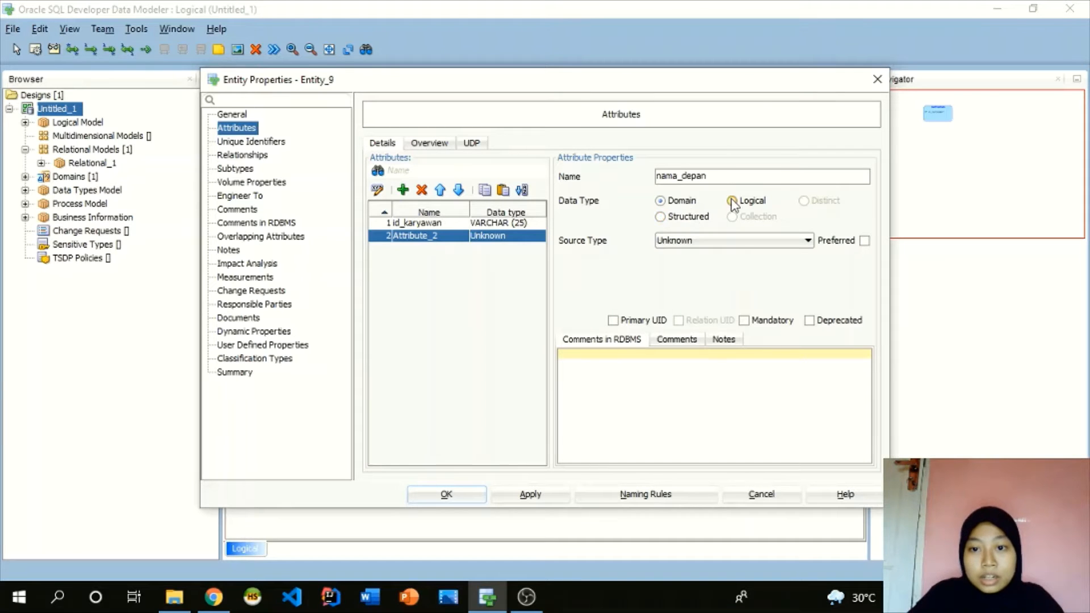
click(716, 240)
scroll(706, 384, down, 6)
scroll(704, 380, down, 10)
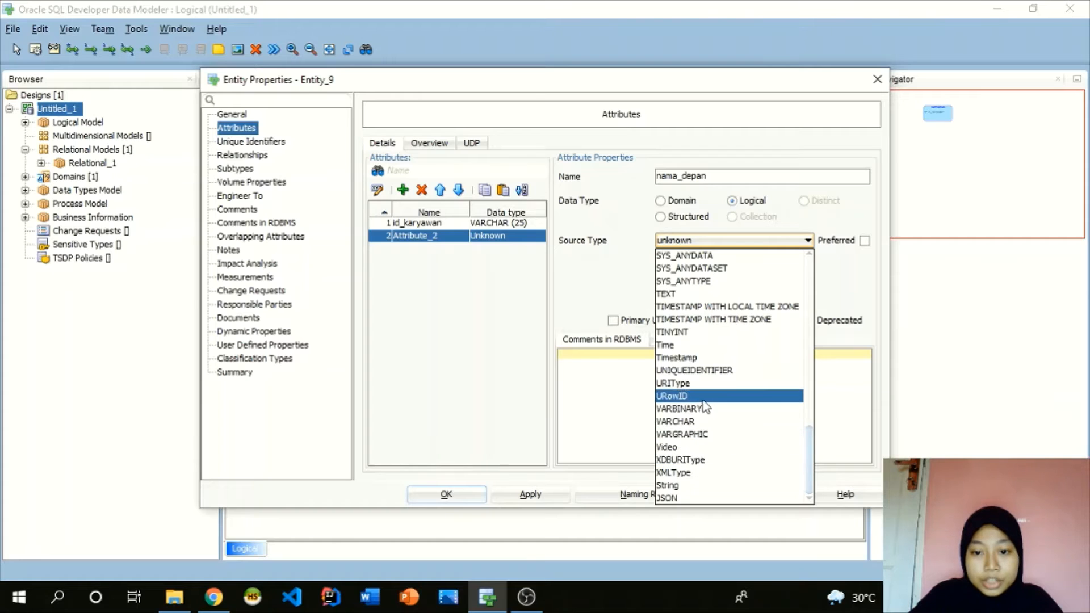
click(702, 421)
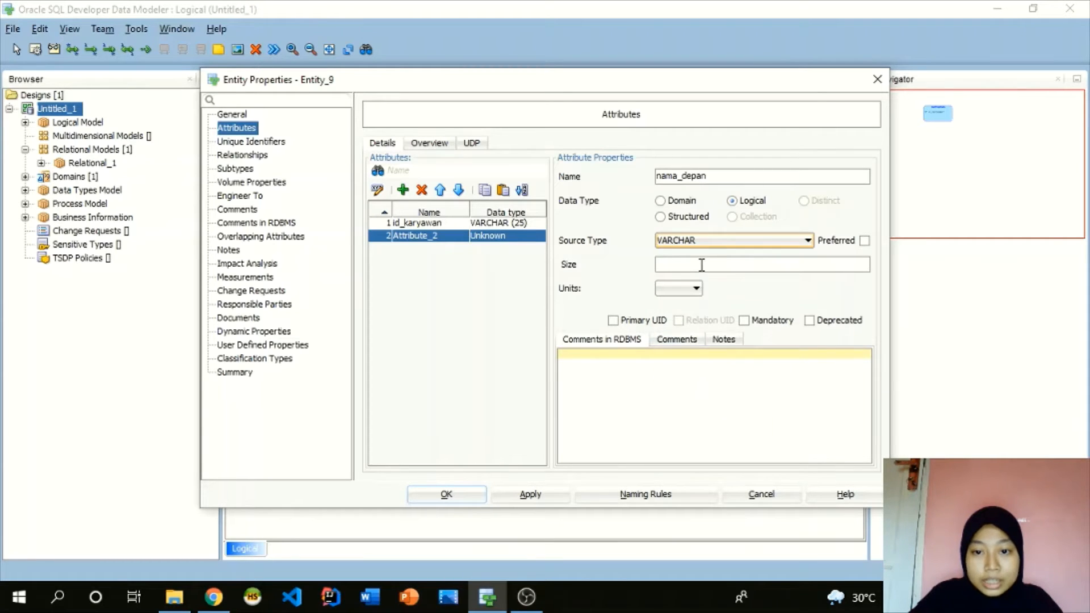
click(702, 265)
text(25)
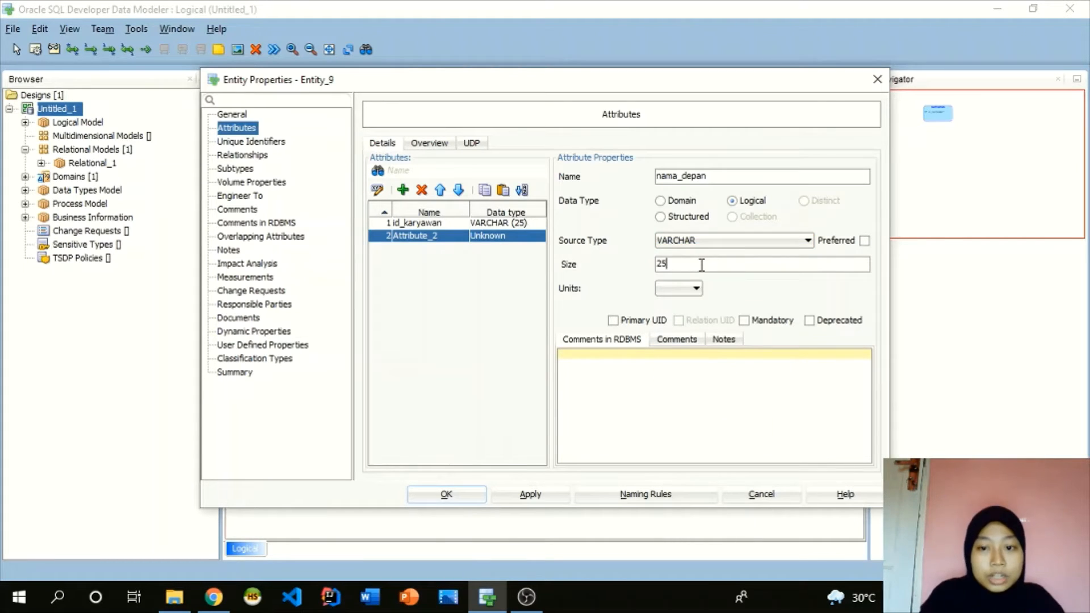
click(745, 321)
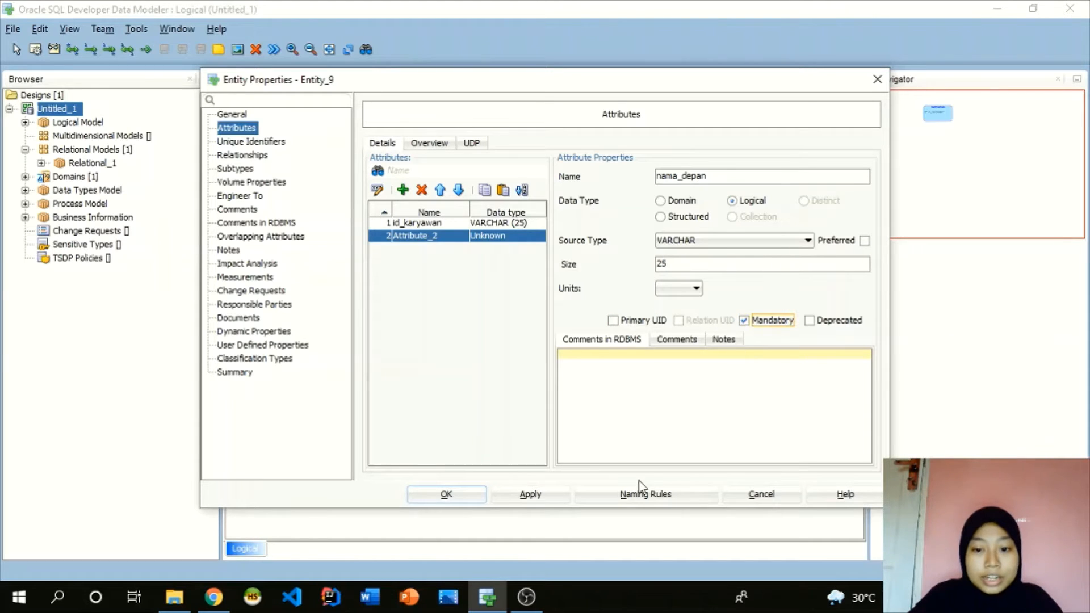
click(530, 494)
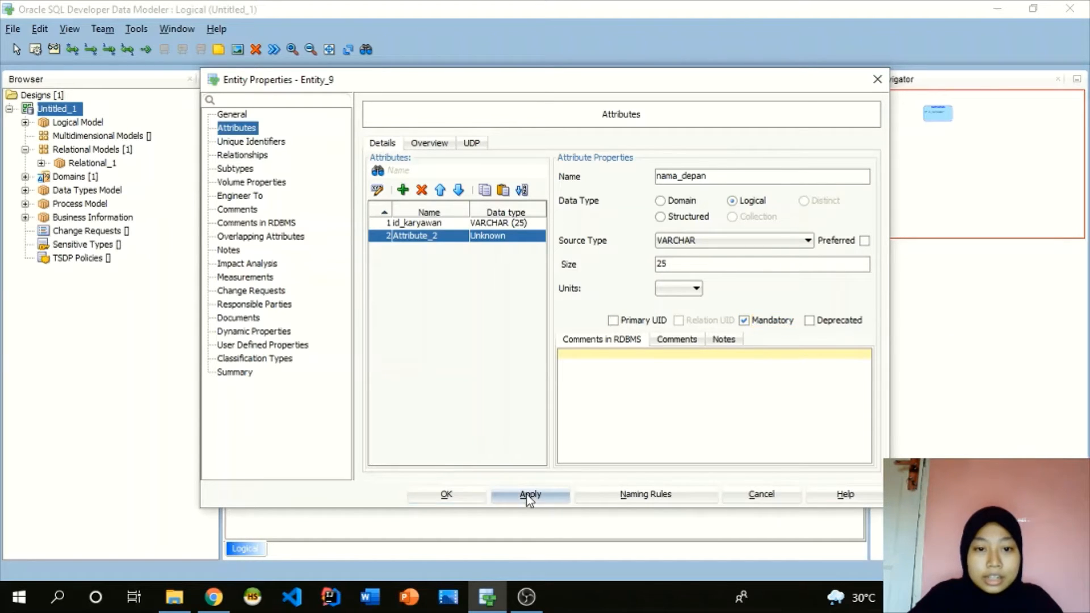
Step: Add a mandatory third attribute named nama_belakang to KARYAWAN with logical data type VARCHAR and size 25
click(403, 190)
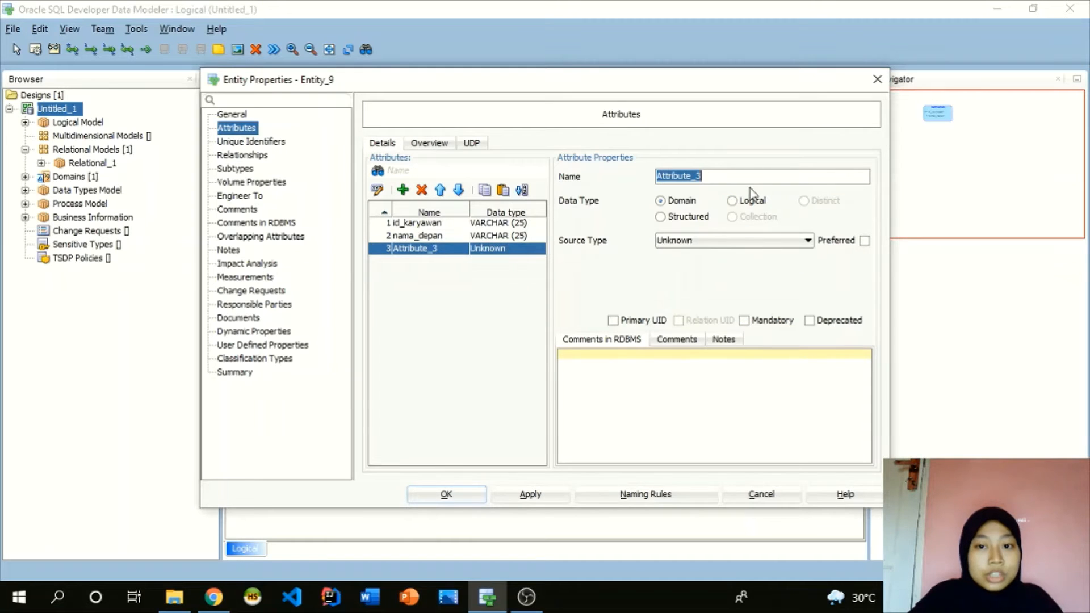
text(nama)
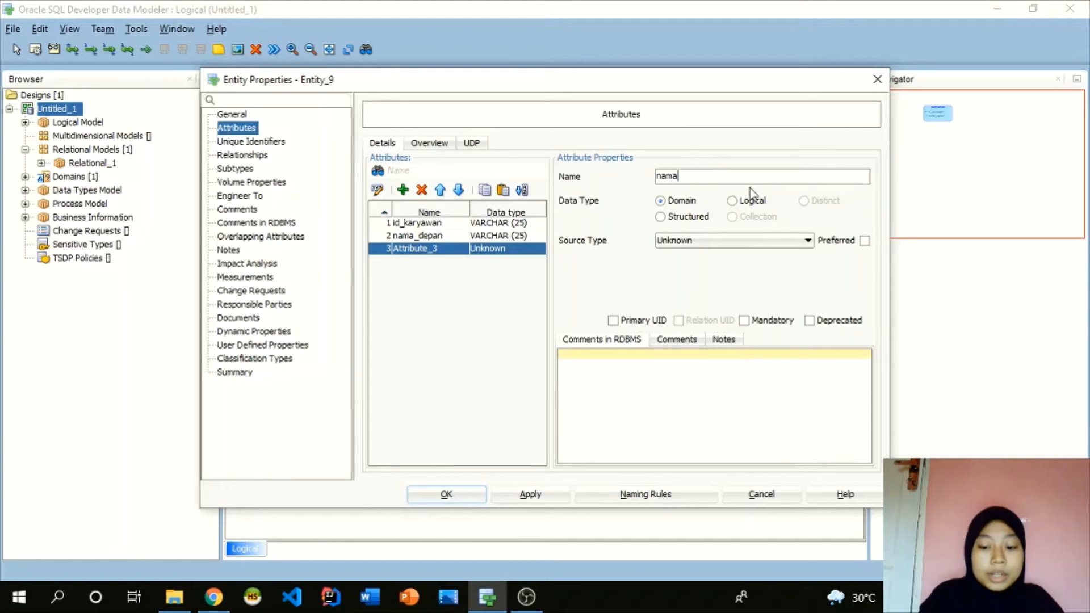
text(_belakang)
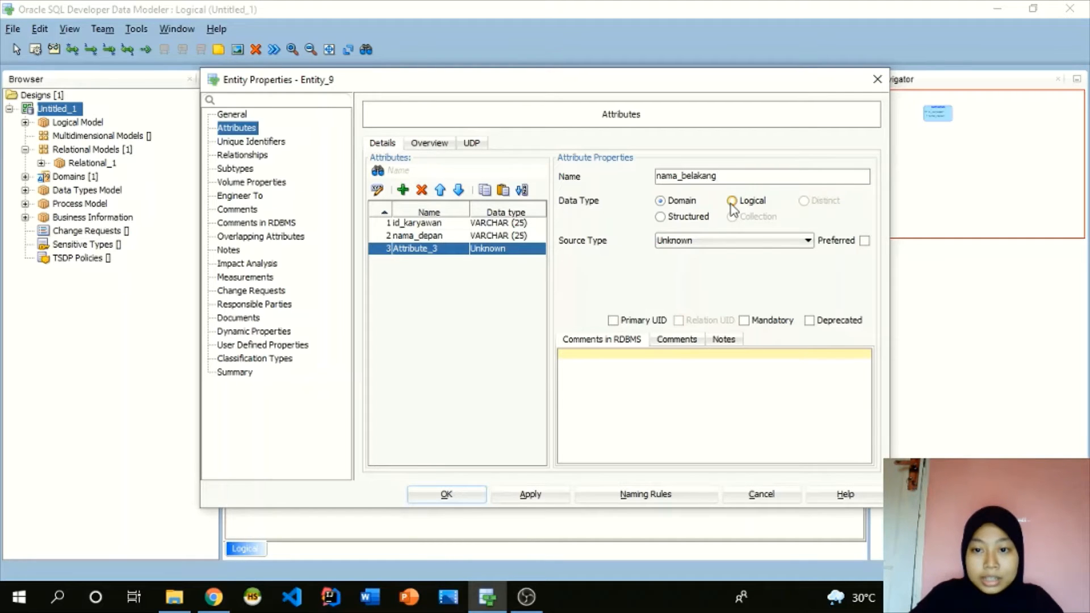
click(732, 201)
click(795, 241)
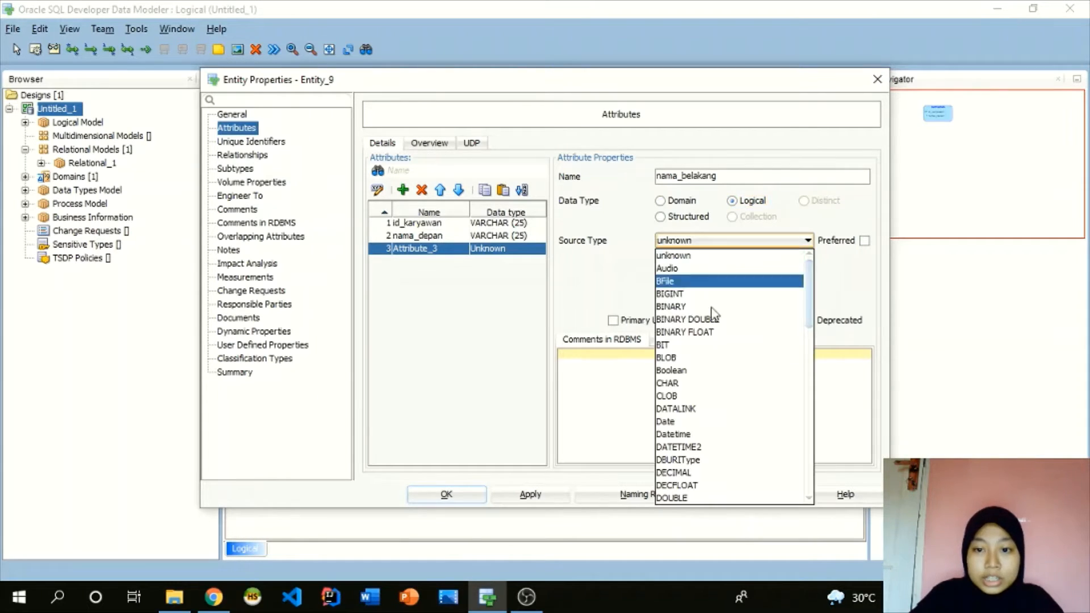
scroll(714, 314, down, 15)
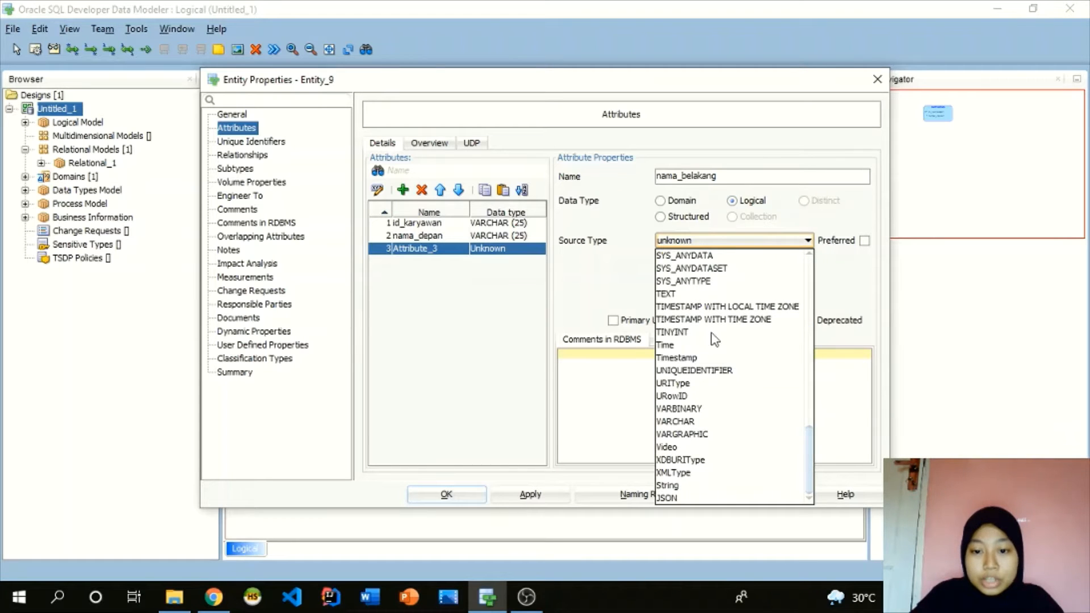
click(701, 421)
click(717, 267)
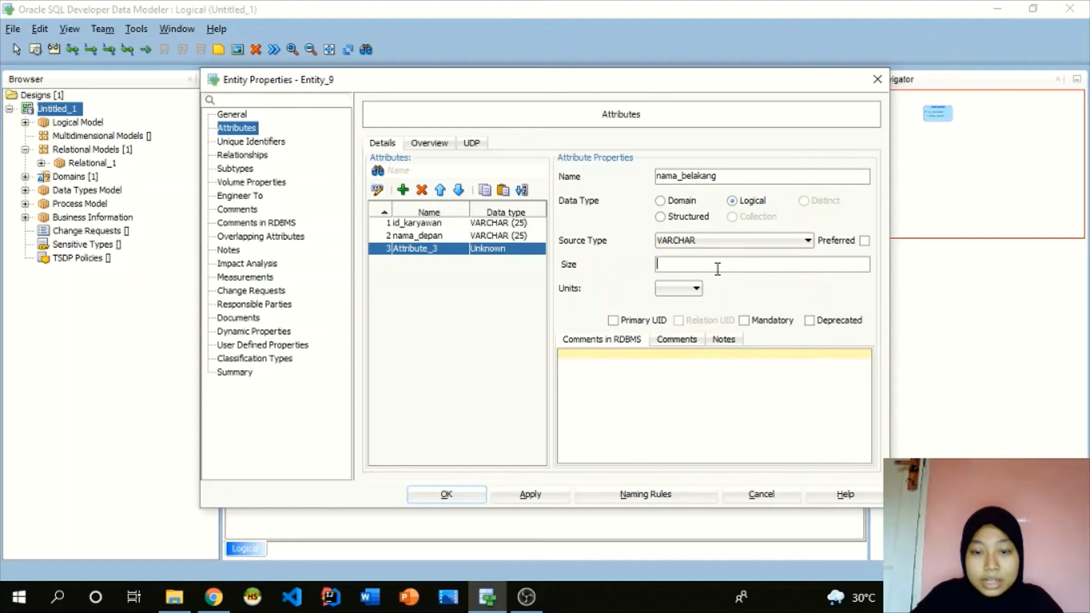
text(25)
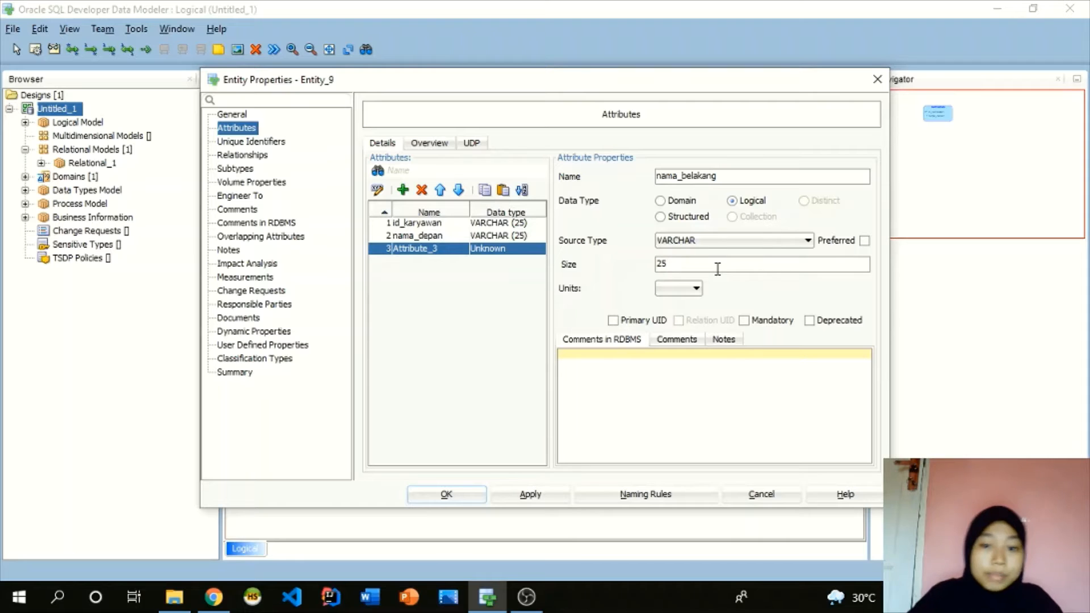
click(761, 320)
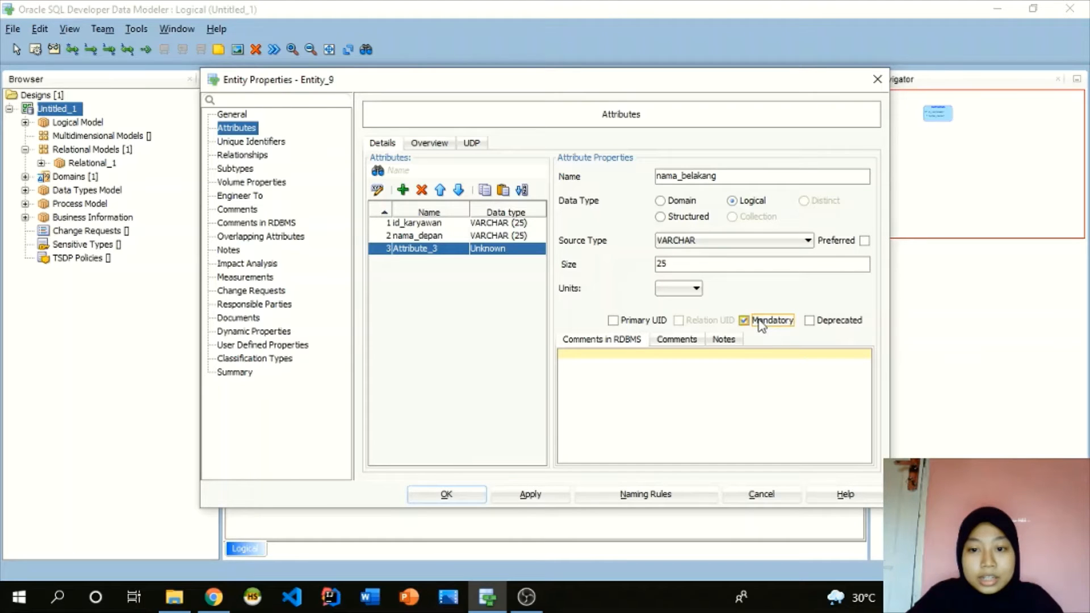
click(530, 495)
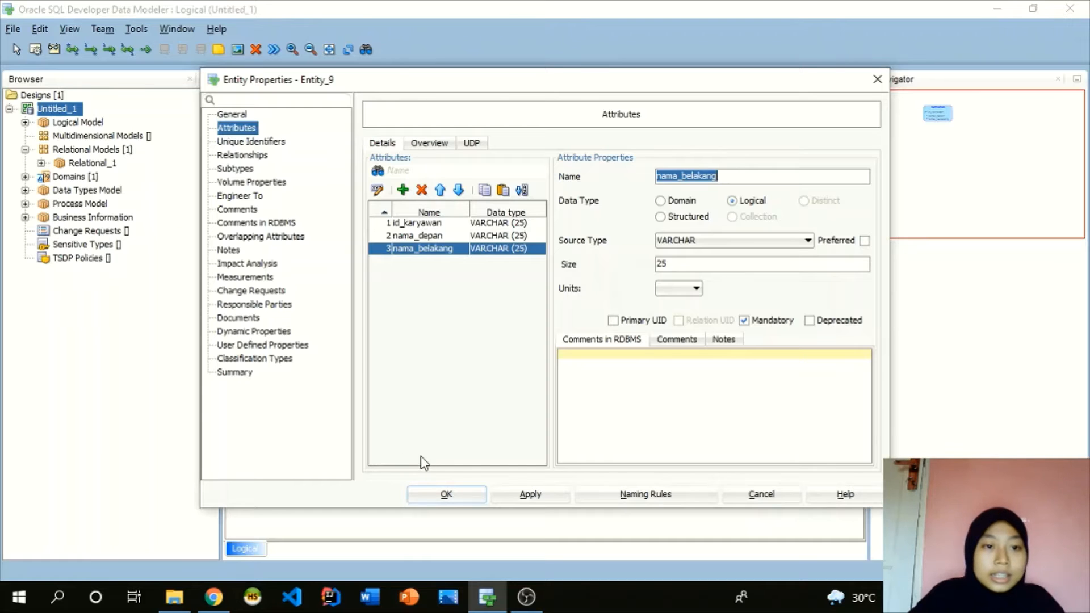
Step: Accept the KARYAWAN entity properties and enlarge its box in the diagram so all attributes fit inside
click(467, 499)
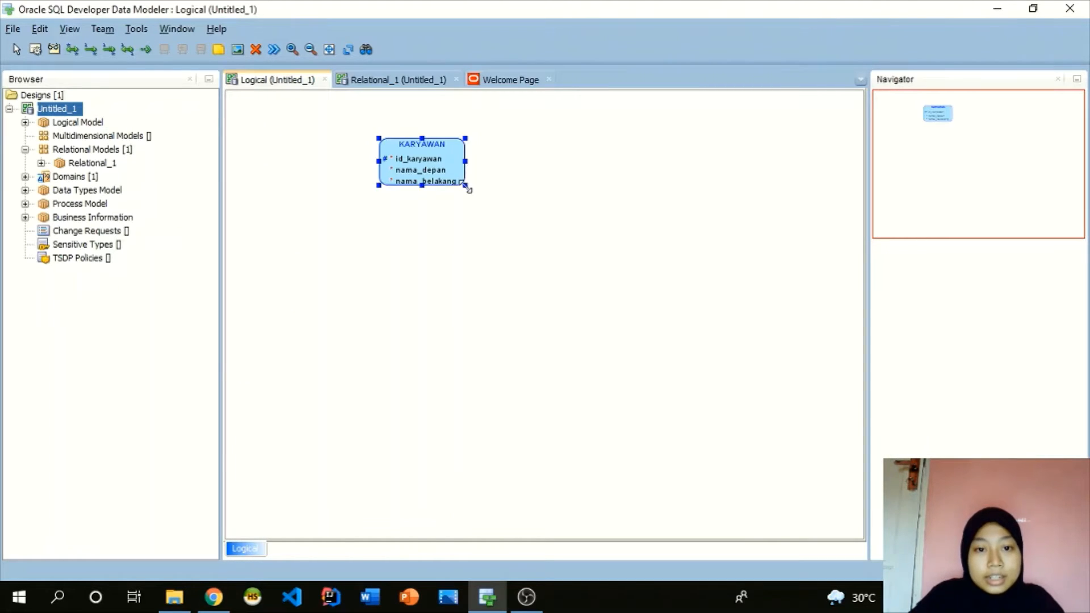
drag(465, 186, 523, 229)
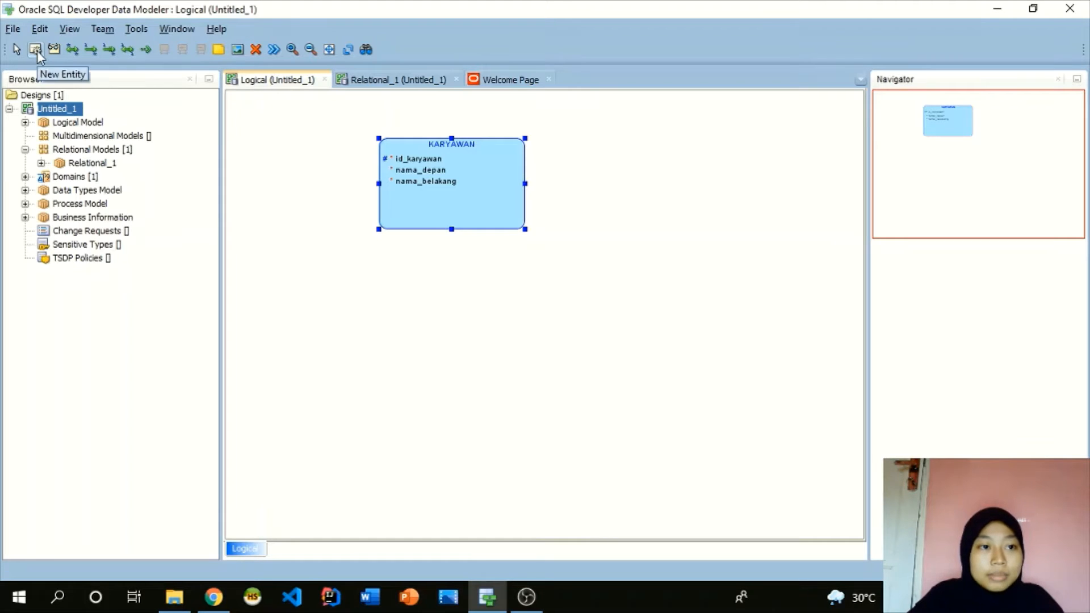
Step: Create a new entity named TETAP with KARYAWAN as its super type and apply the settings
drag(469, 266, 524, 300)
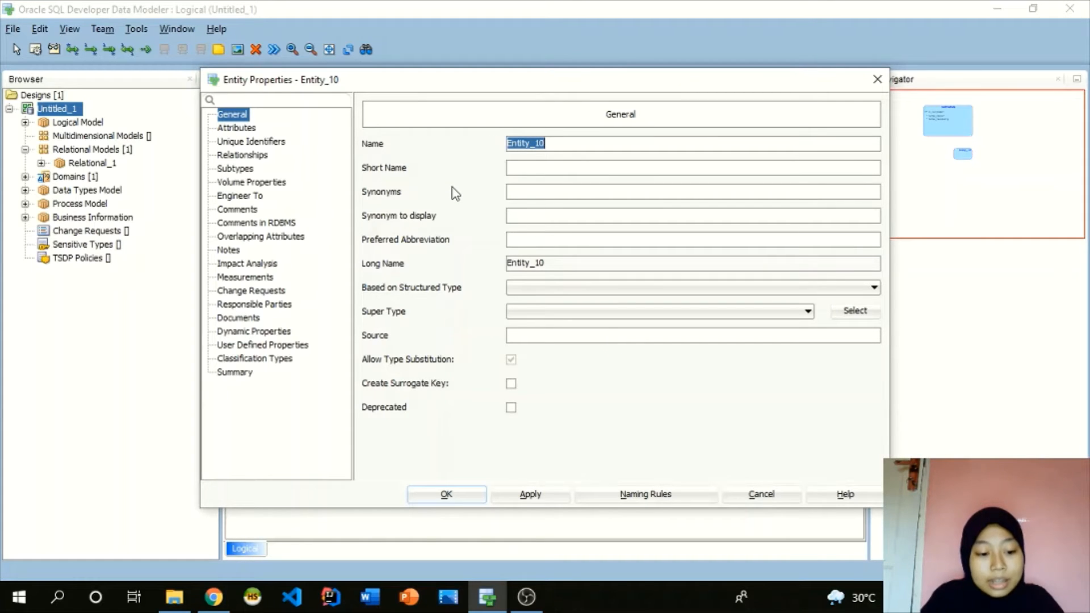
text(TETAP)
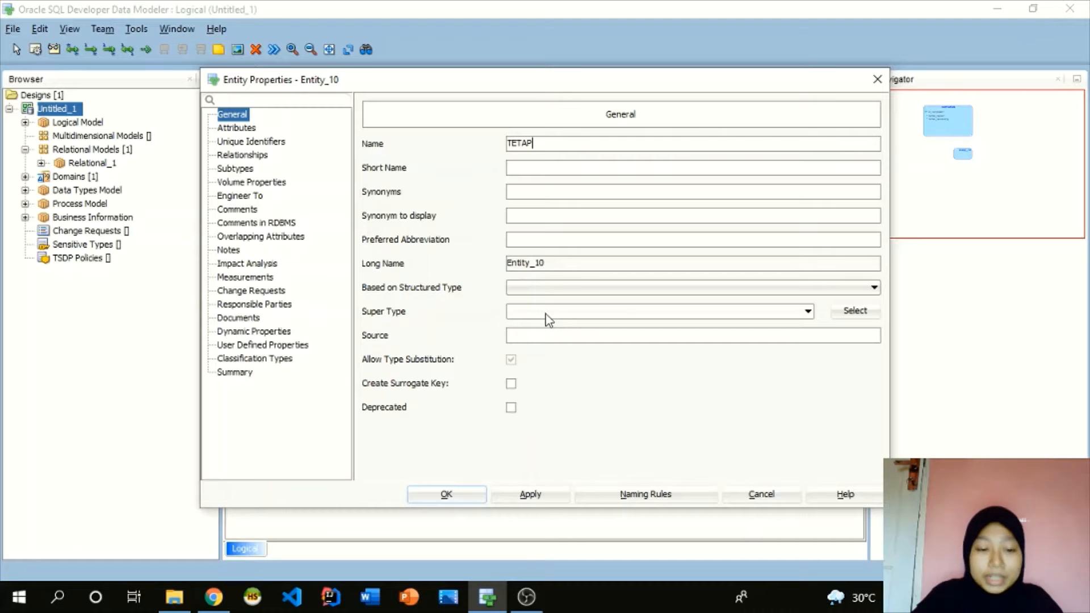
click(546, 314)
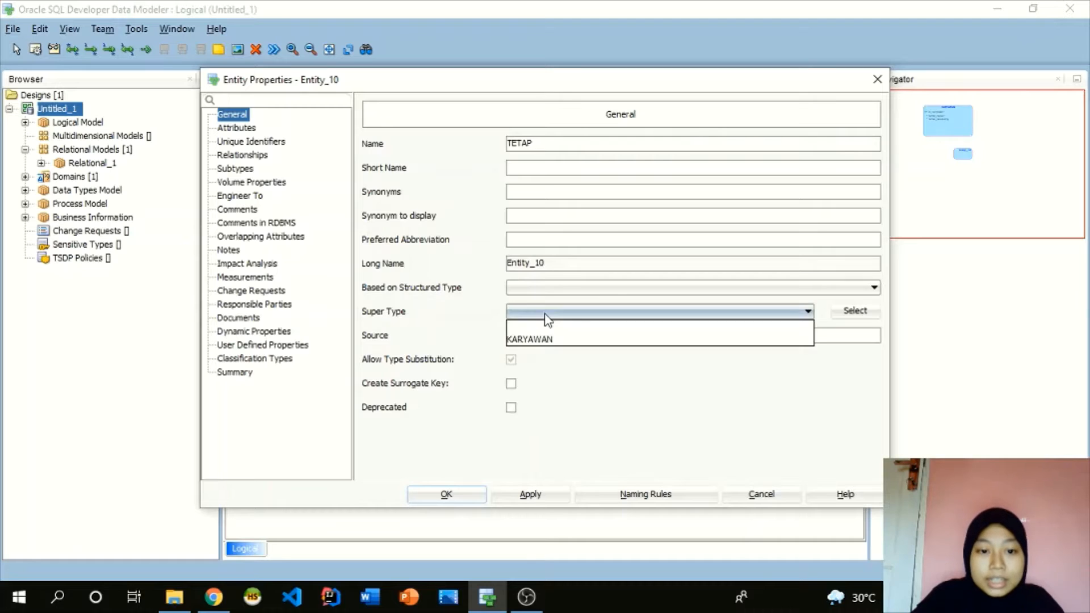
click(519, 338)
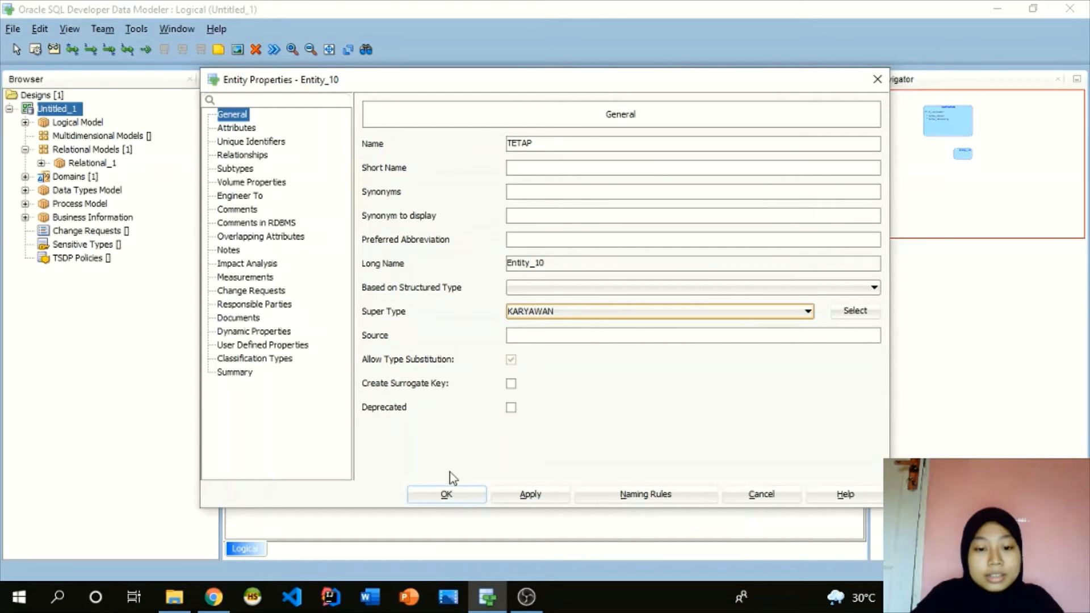
click(527, 496)
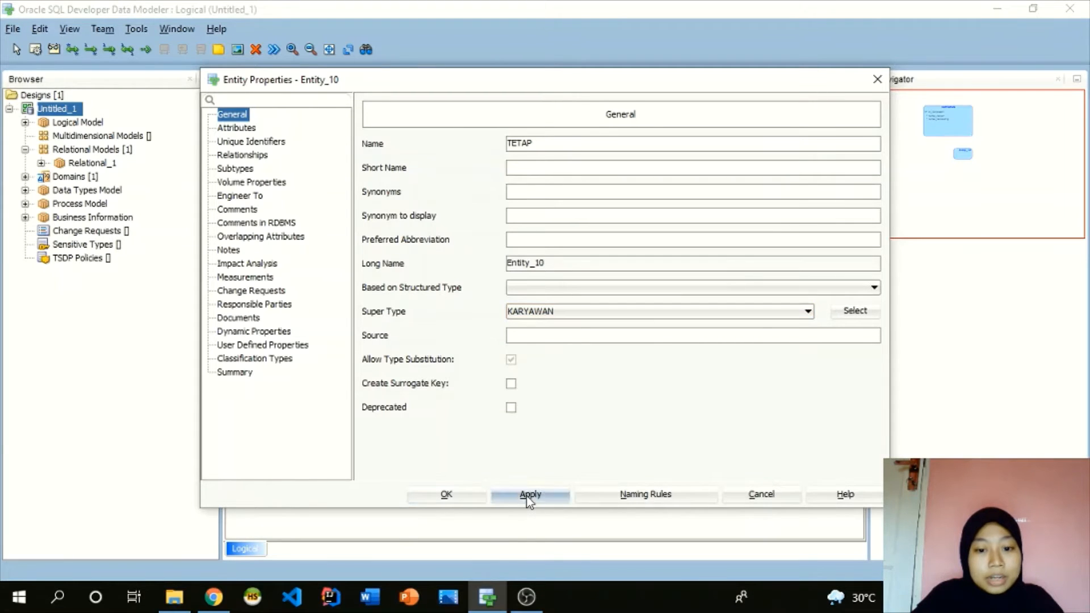
Step: Add an attribute named gaji_bulanan to the TETAP entity
click(241, 129)
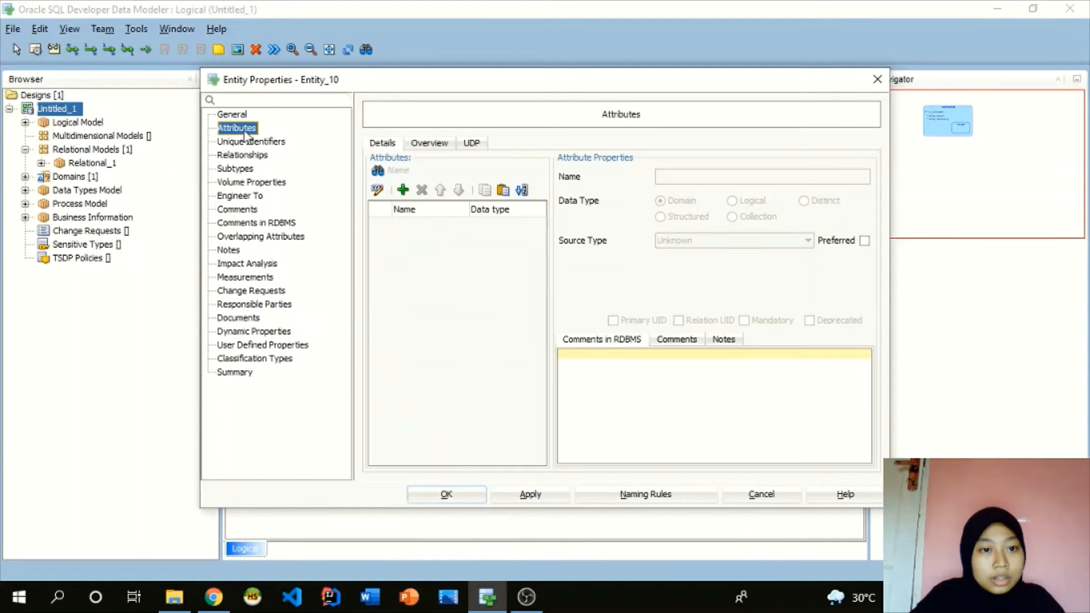
click(403, 190)
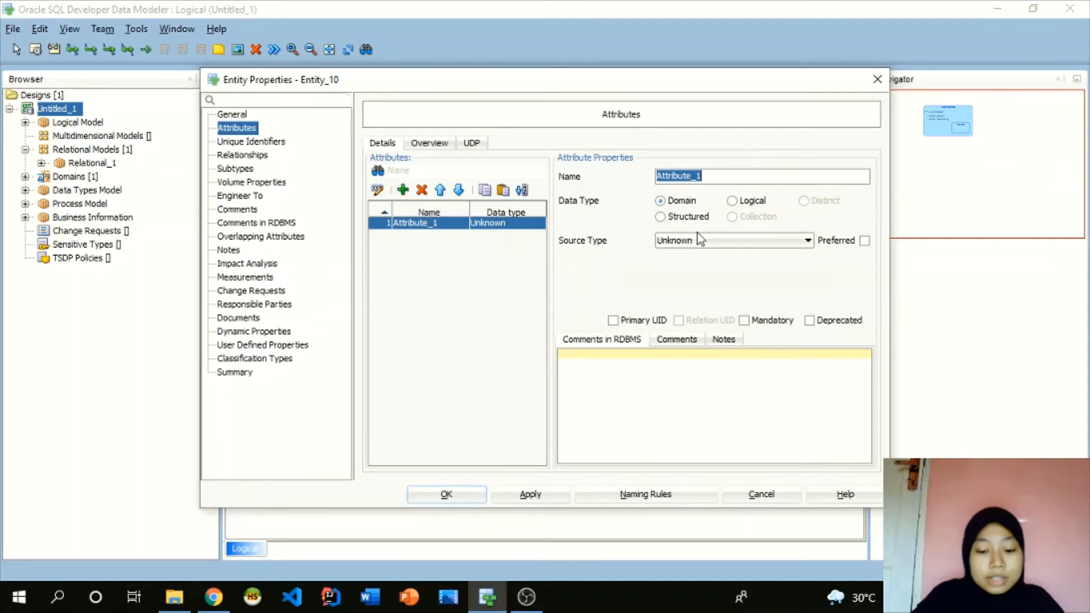
text(GAJU)
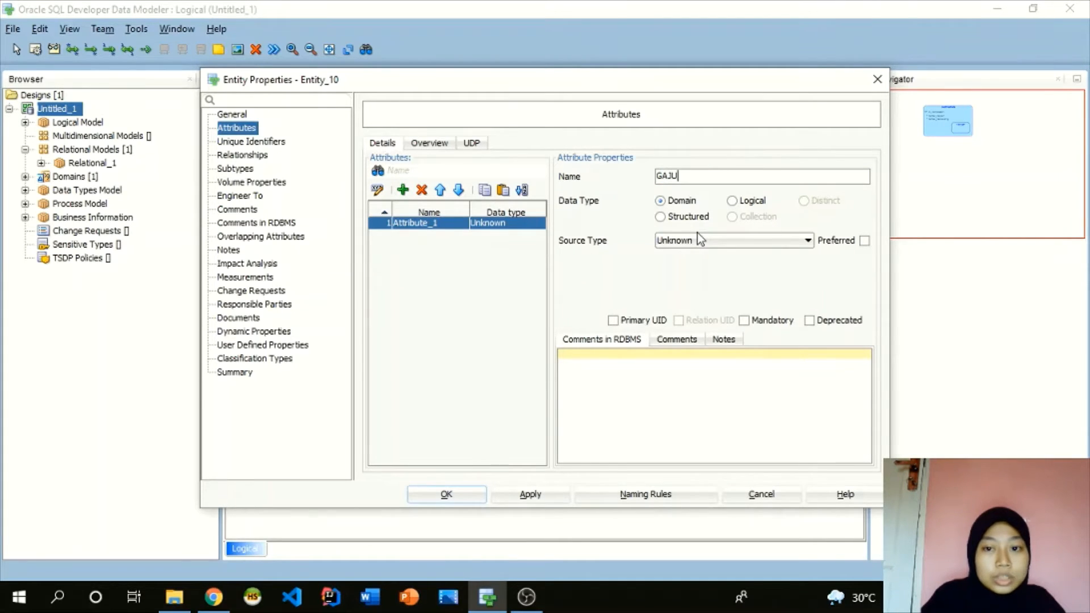
key(BackSpace)
key(BackSpace)
key(BackSpace)
text(gaji)
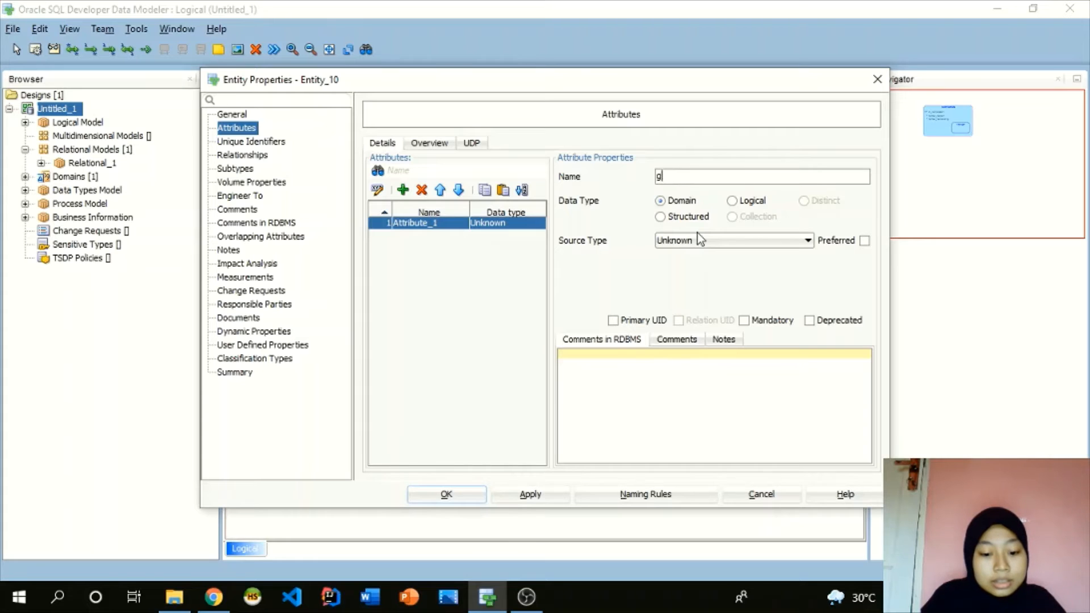
text(bul)
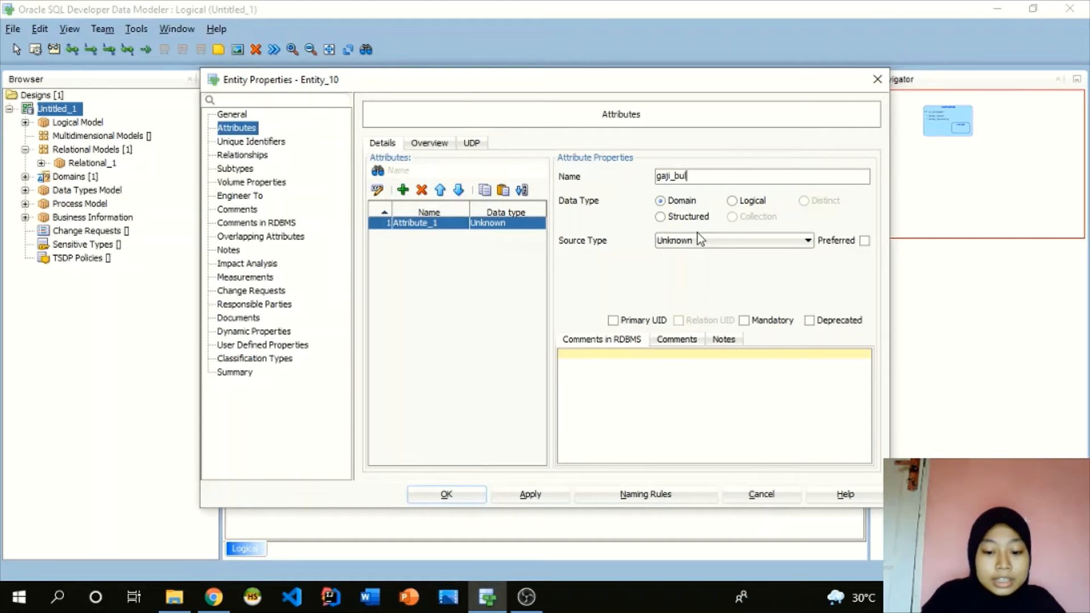
text(anan)
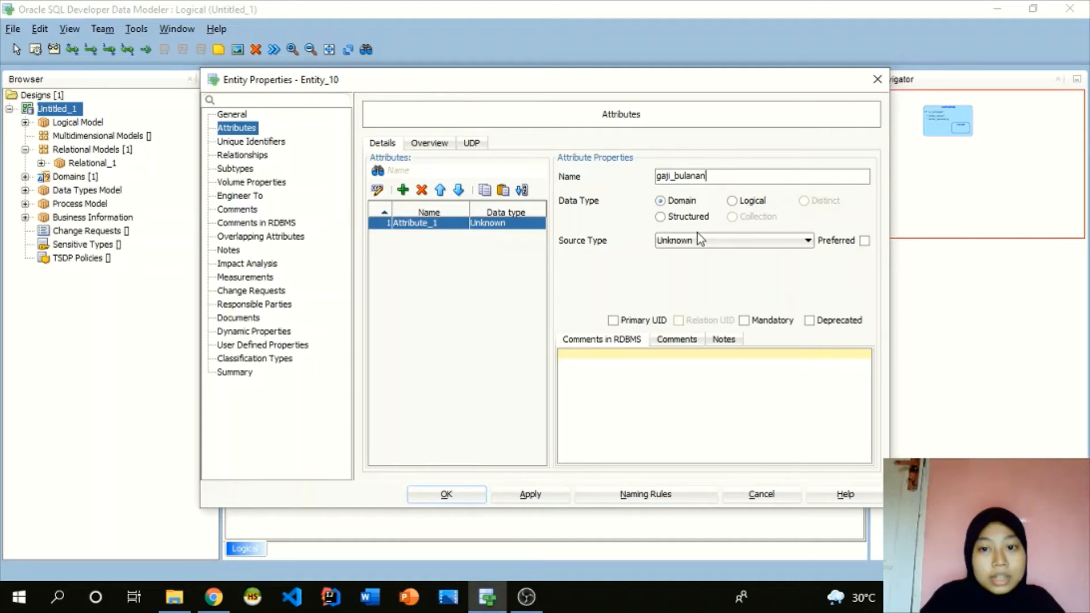
Step: Give gaji_bulanan the logical data type VARCHAR with size 50, make it mandatory and accept the entity properties
click(734, 203)
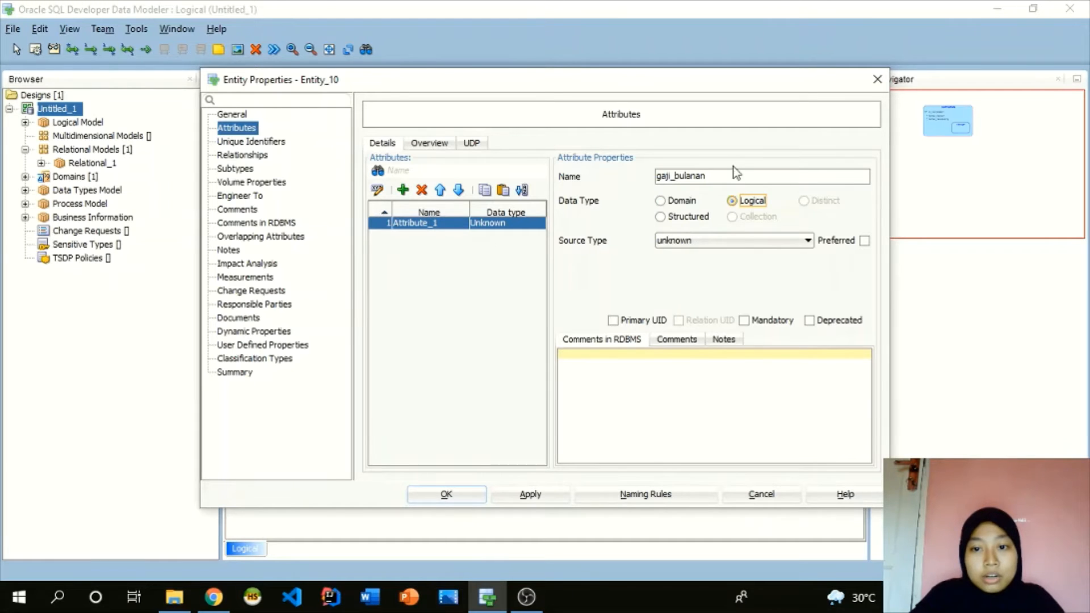
click(733, 240)
scroll(731, 300, down, 13)
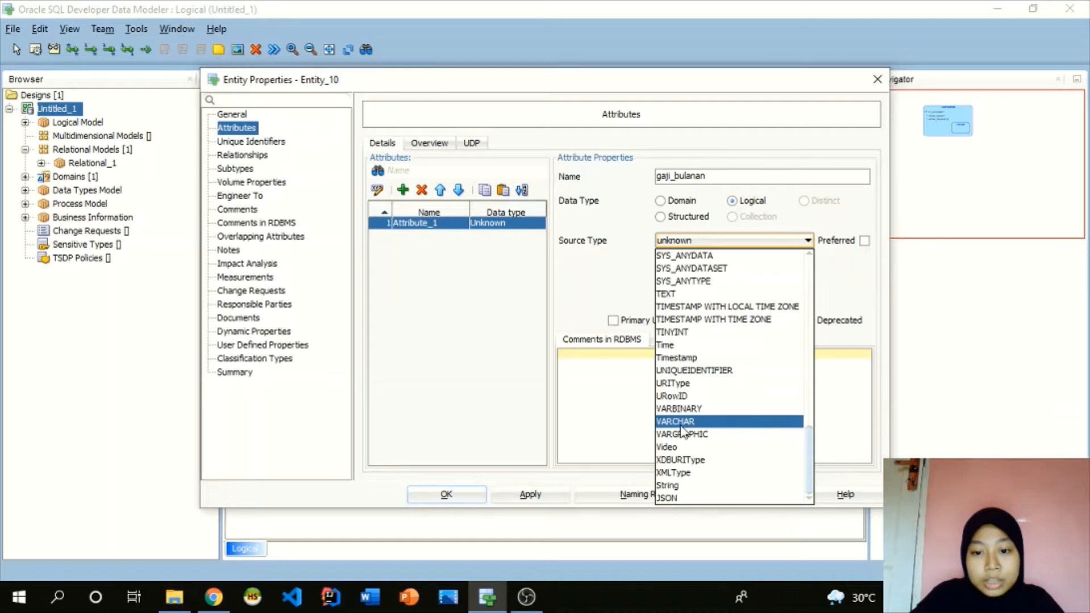
click(687, 422)
click(684, 262)
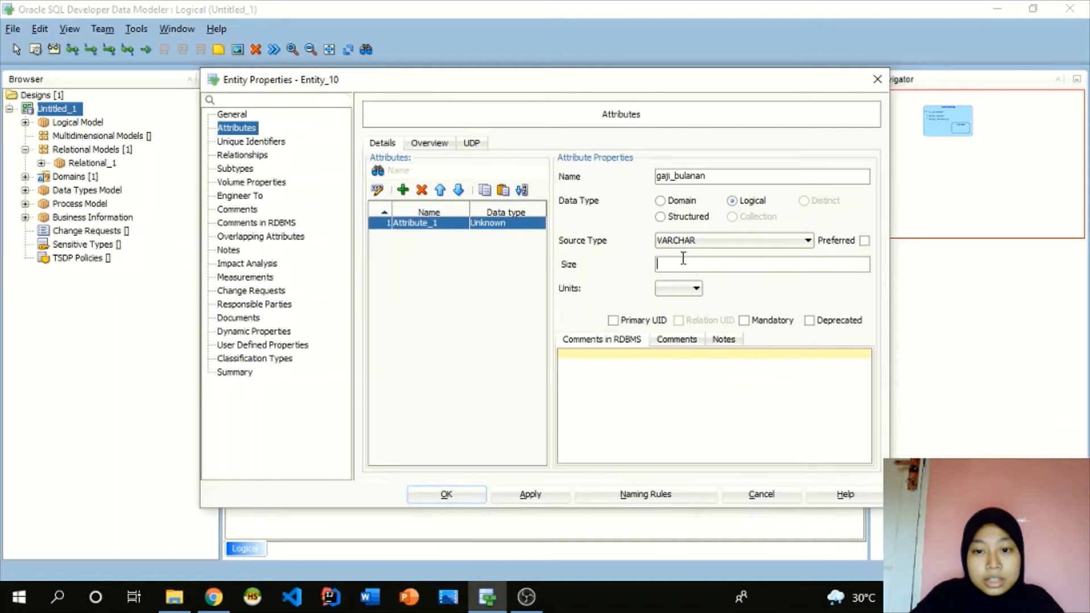
text(50)
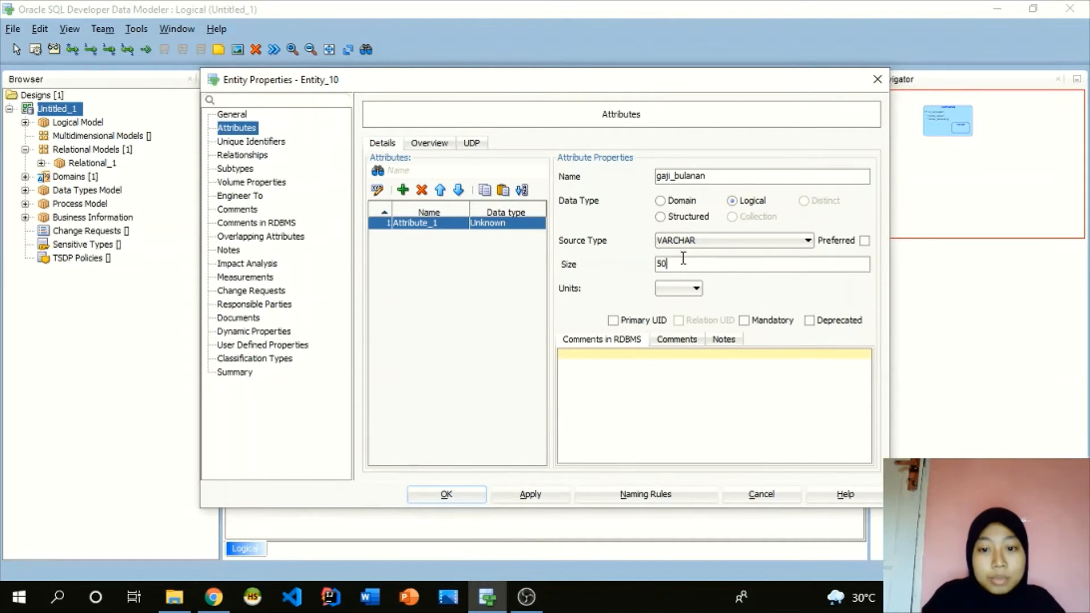
click(744, 320)
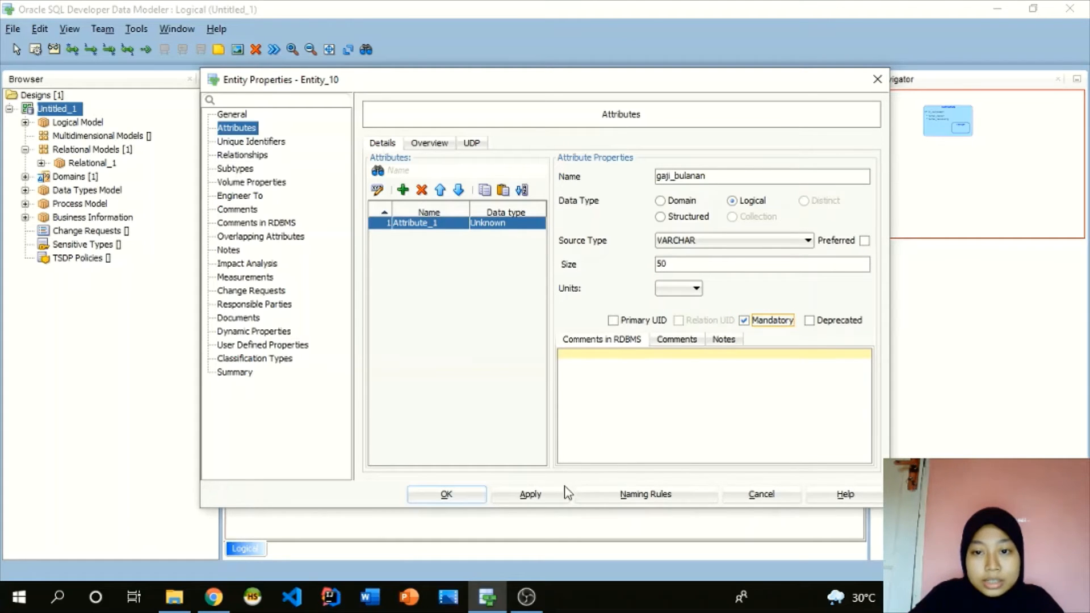
click(540, 498)
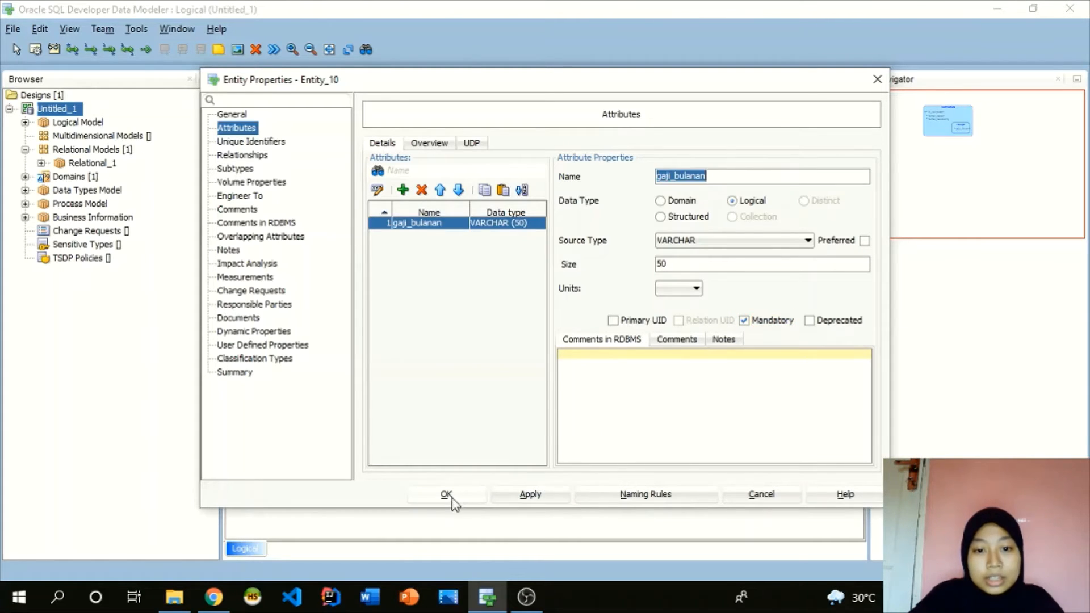
click(454, 494)
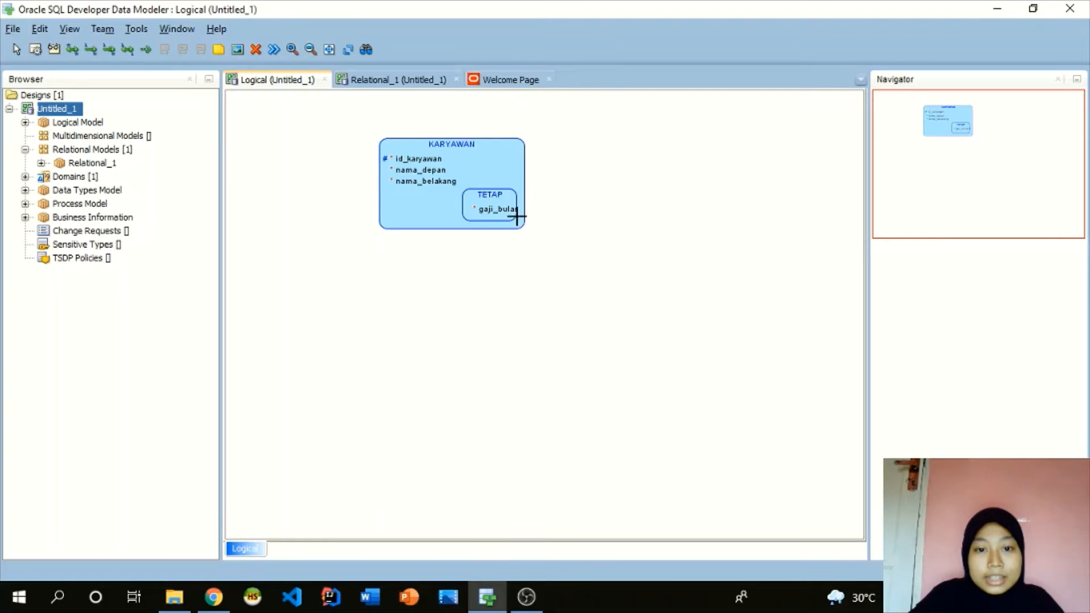
Step: Widen the TETAP box to fit its attribute, and extend KARYAWAN downward with TETAP placed just below the KARYAWAN attributes
click(516, 187)
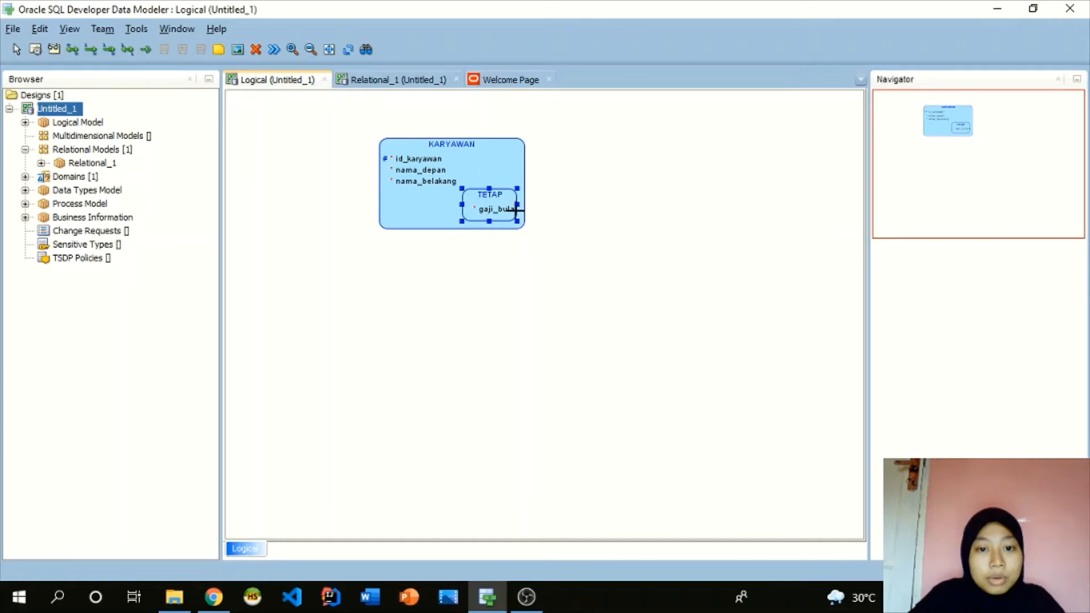
drag(462, 206, 392, 205)
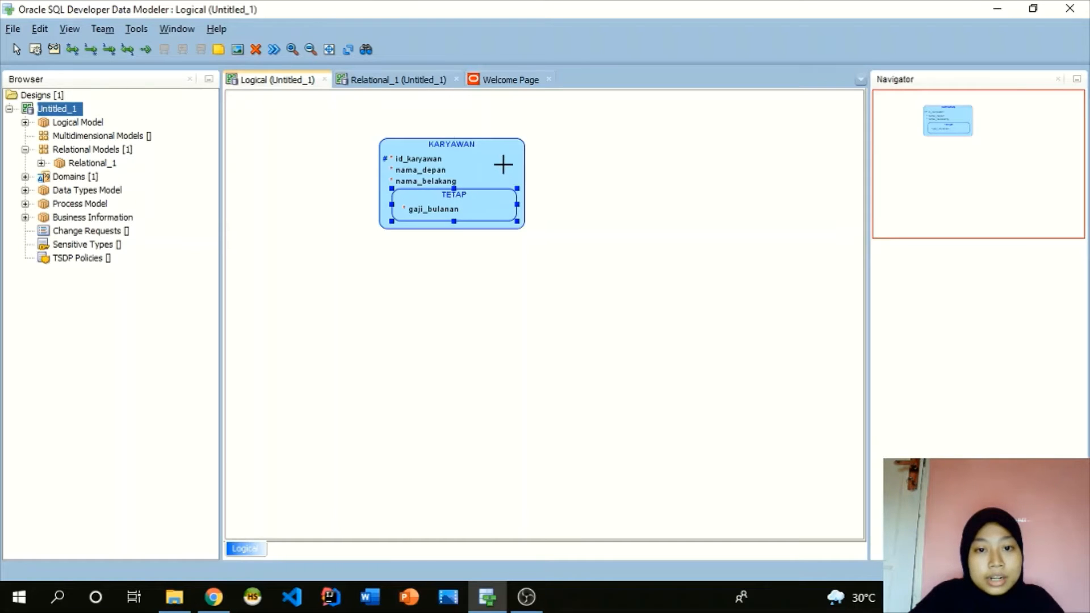
click(514, 150)
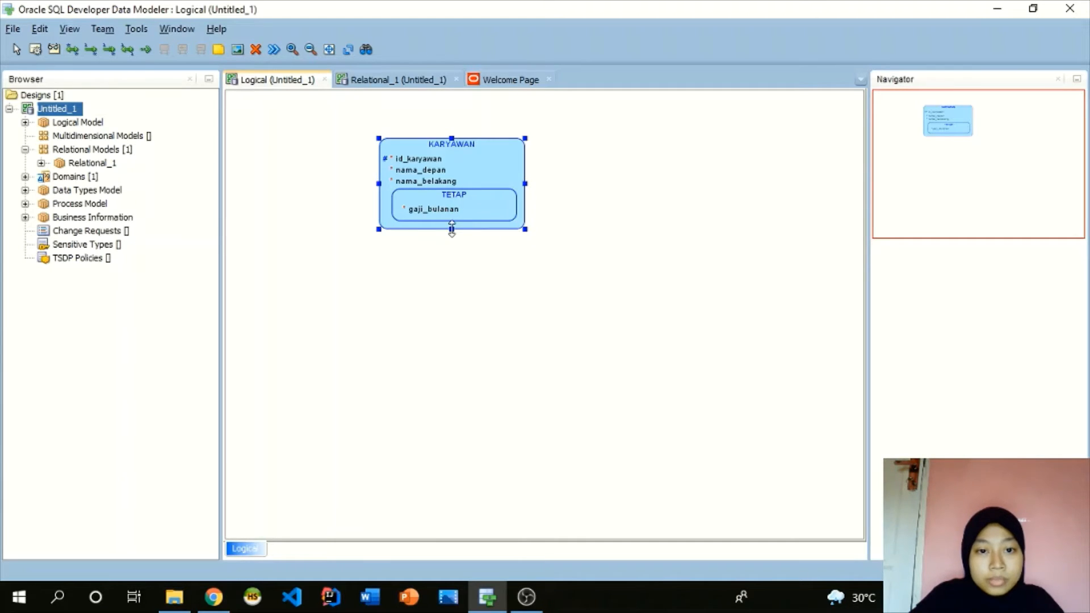
drag(451, 230, 438, 312)
drag(477, 194, 478, 202)
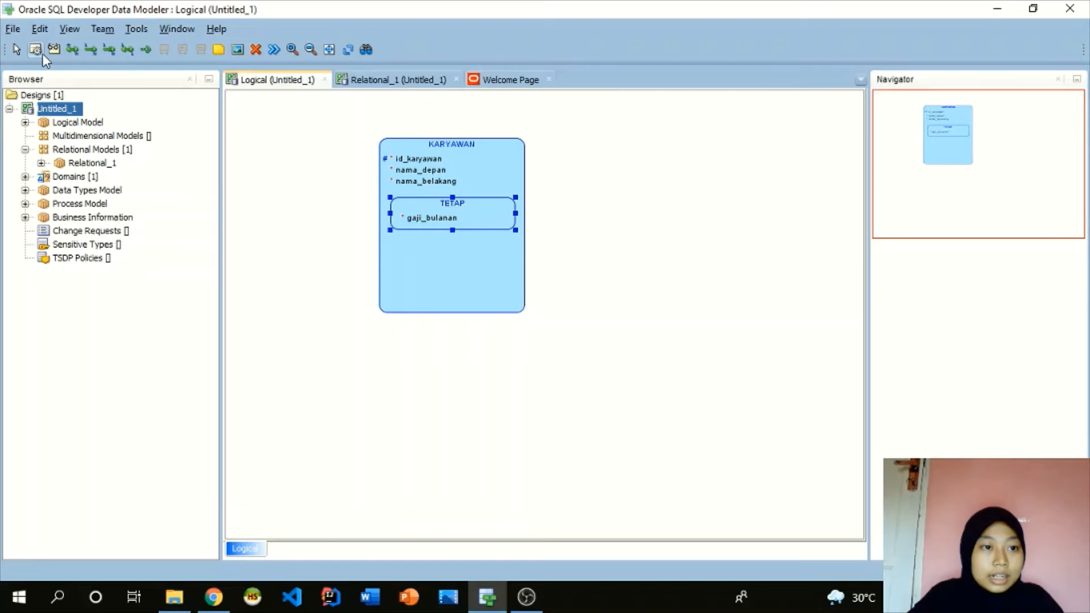
Step: Create a new entity named TIDAK TETAP with KARYAWAN as its super type and apply the settings
drag(287, 168, 316, 195)
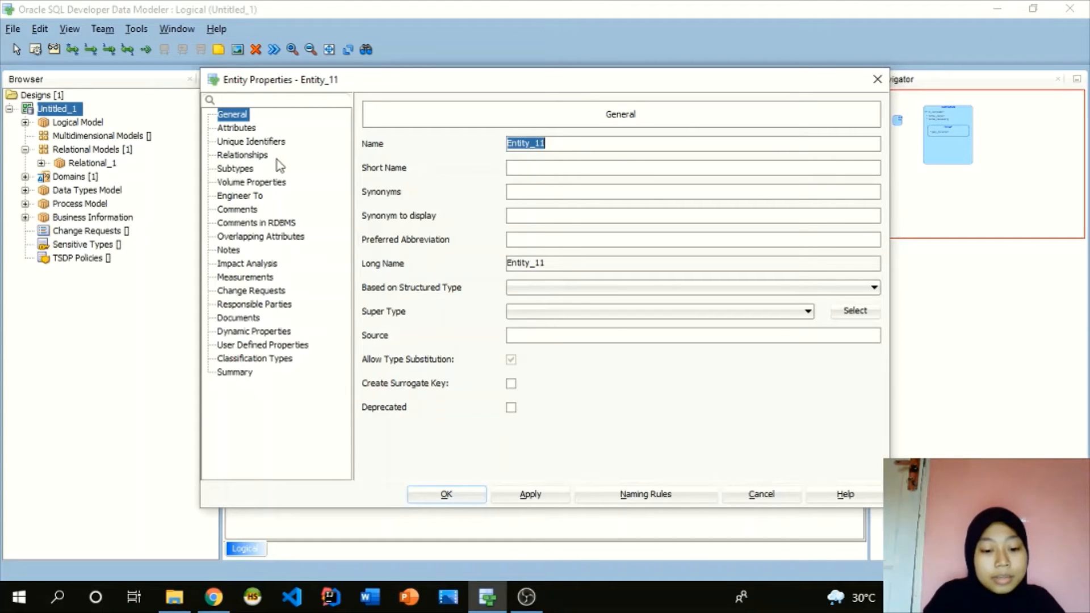
text(TIDAK TE)
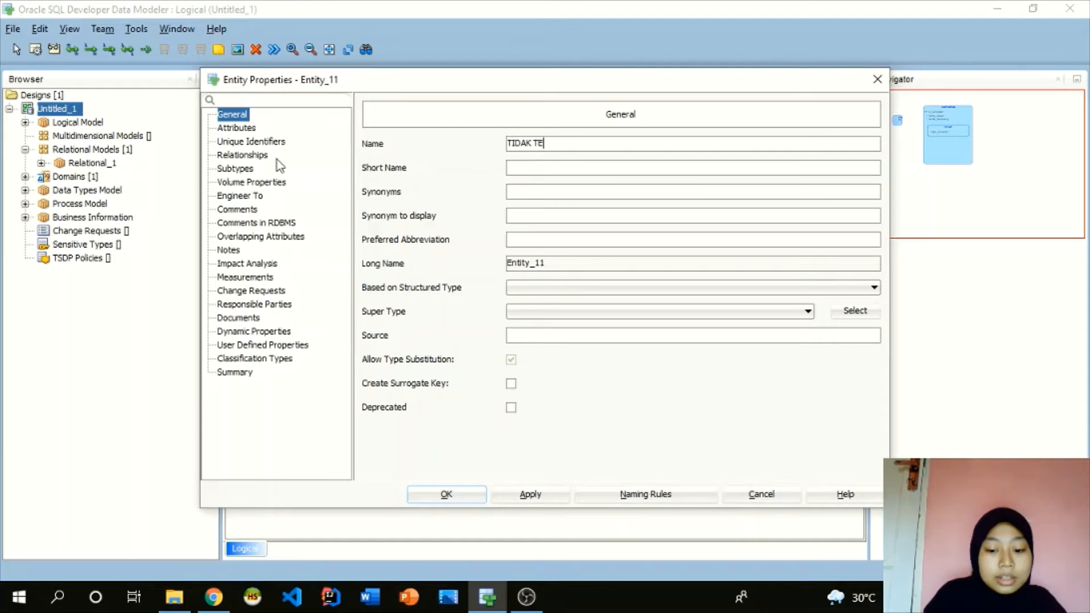
text(TAP)
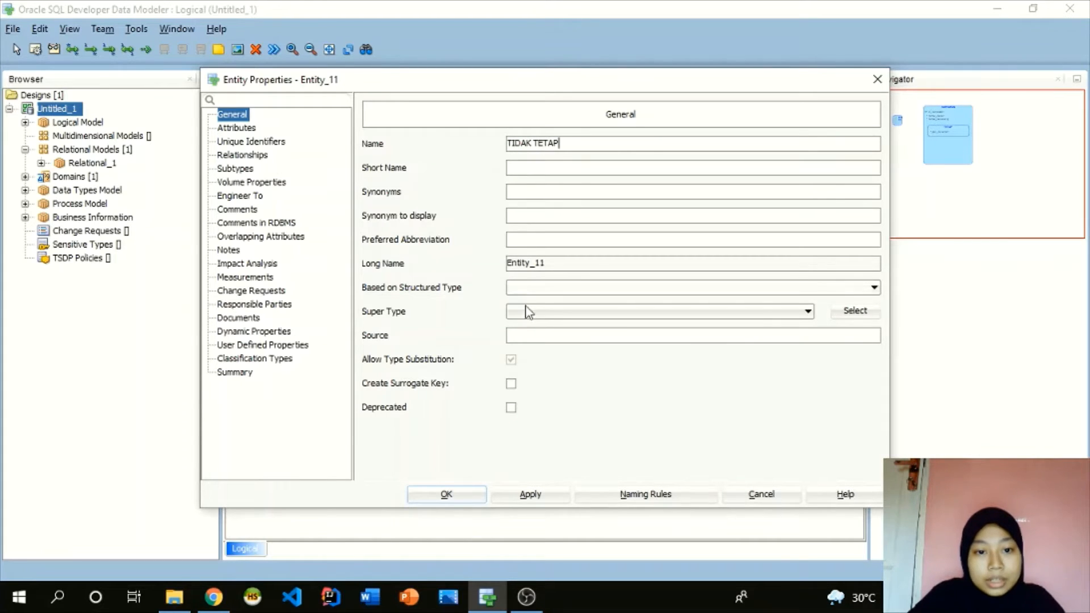
click(554, 312)
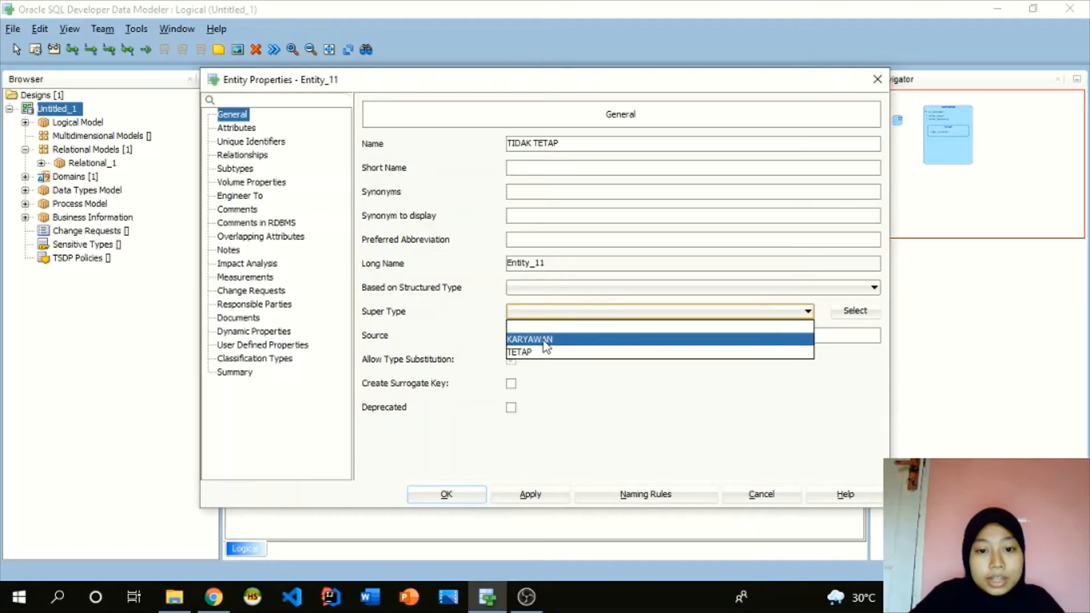
click(544, 339)
click(561, 312)
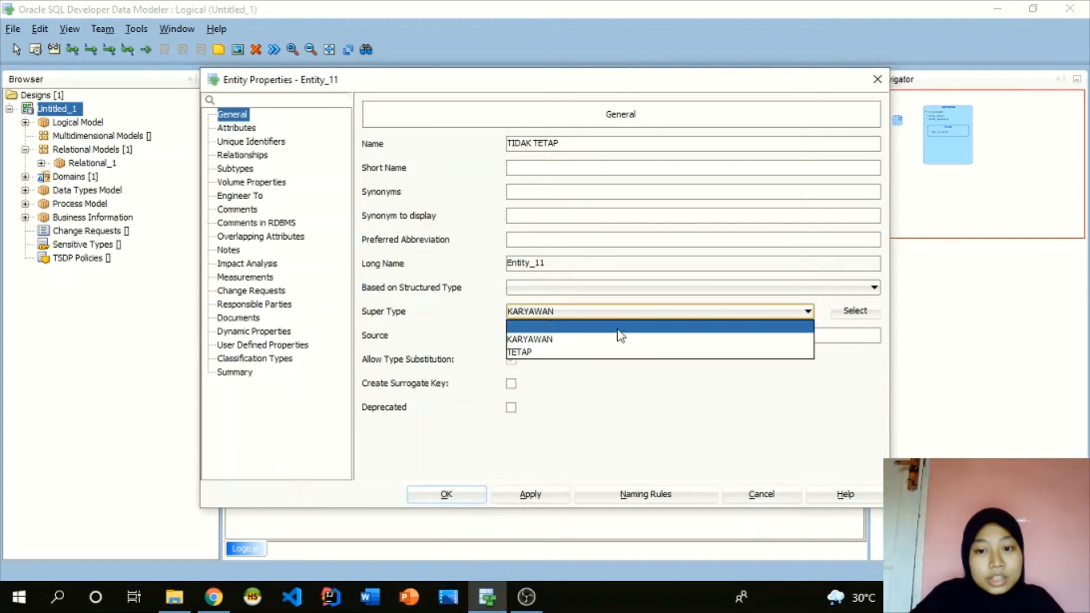
click(546, 340)
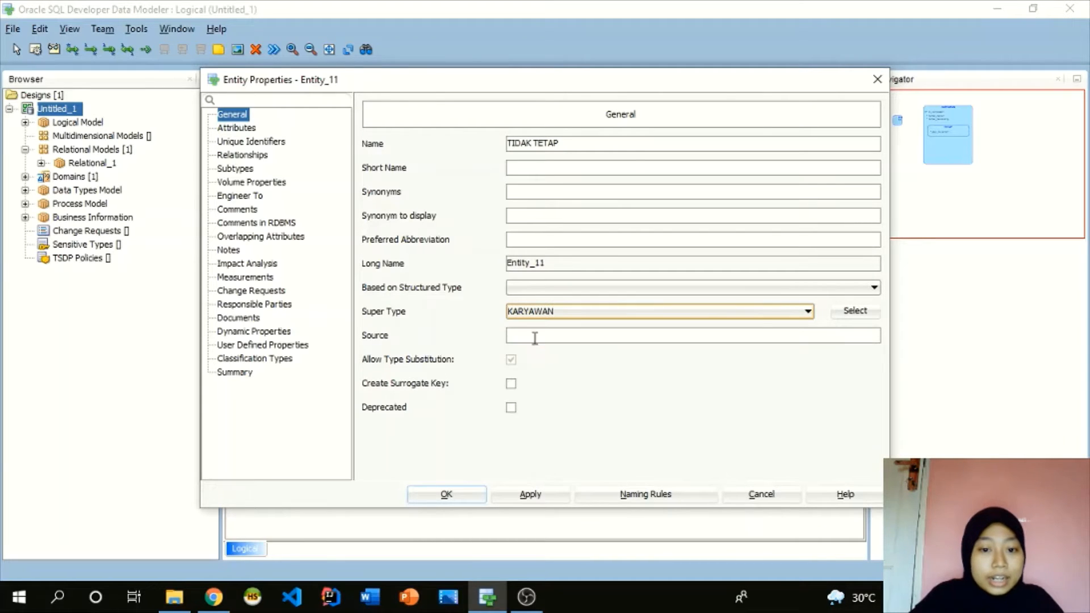
click(528, 495)
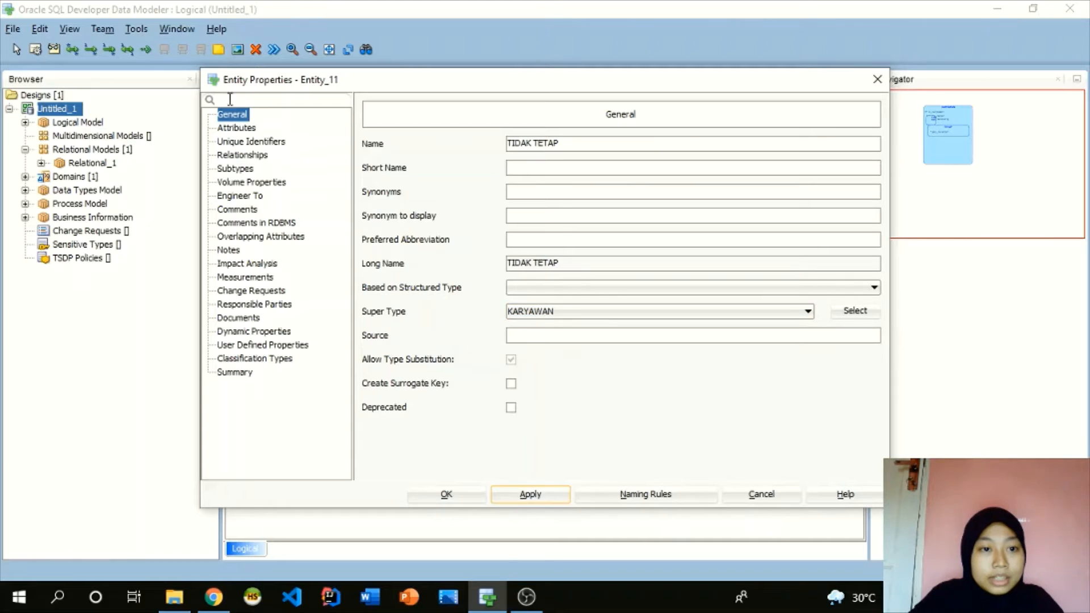
Step: Add an attribute named gaji_harian to the TIDAK TETAP entity
click(234, 129)
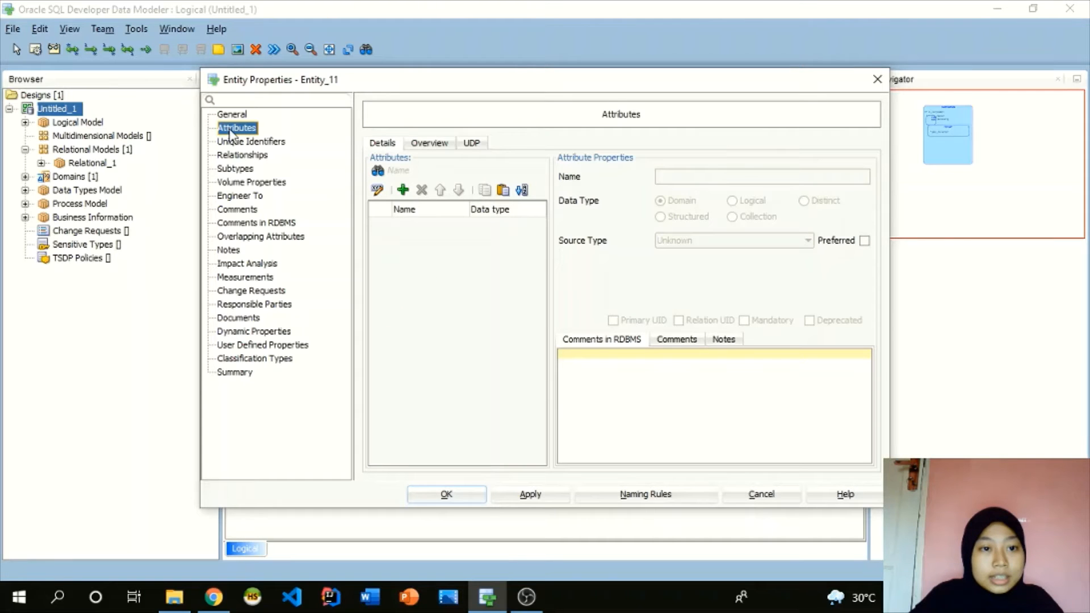
click(403, 190)
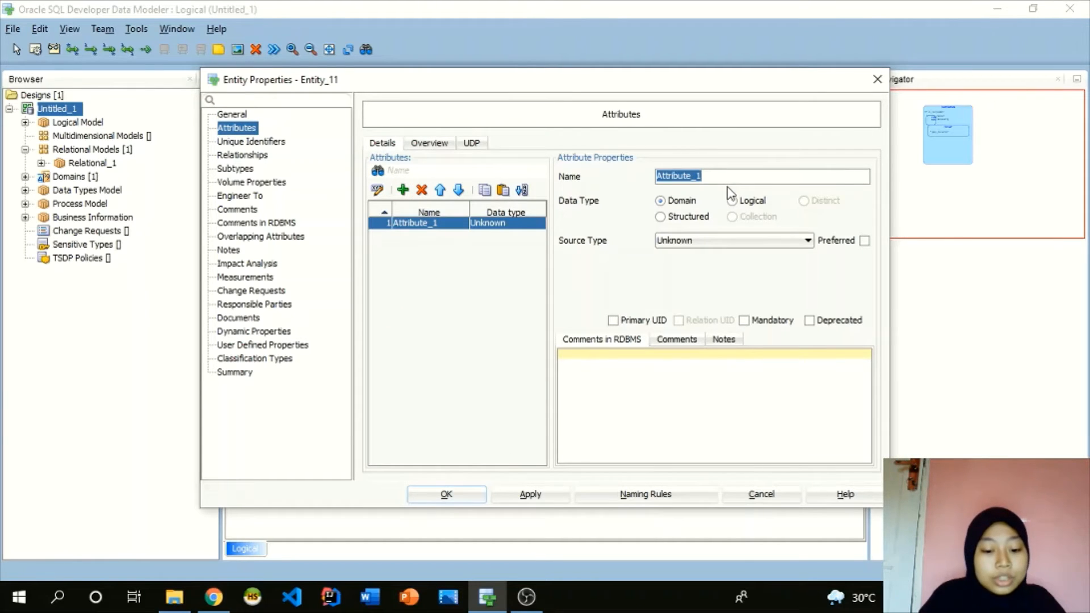
text(gaji_harian)
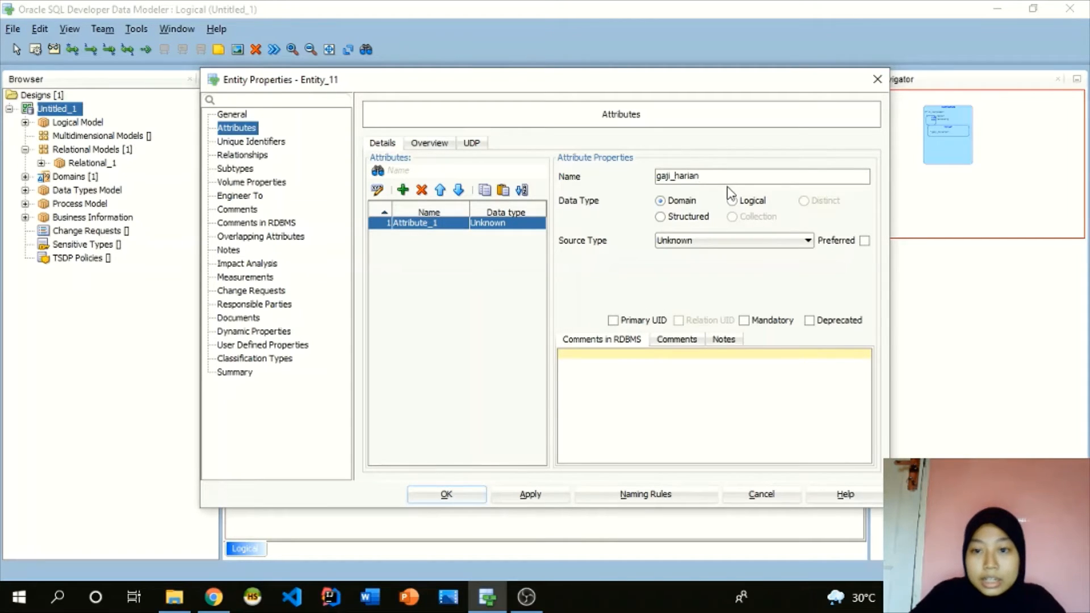
Step: Give gaji_harian the logical data type VARCHAR with size 50, make it mandatory and accept the entity properties
click(731, 201)
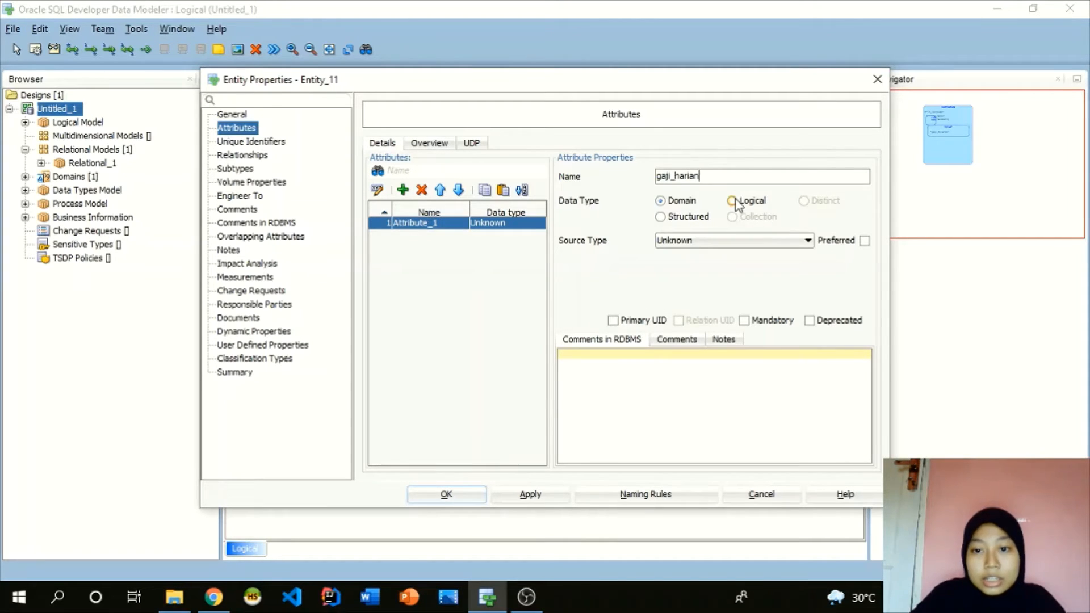
click(745, 240)
scroll(727, 356, down, 8)
scroll(727, 356, down, 8)
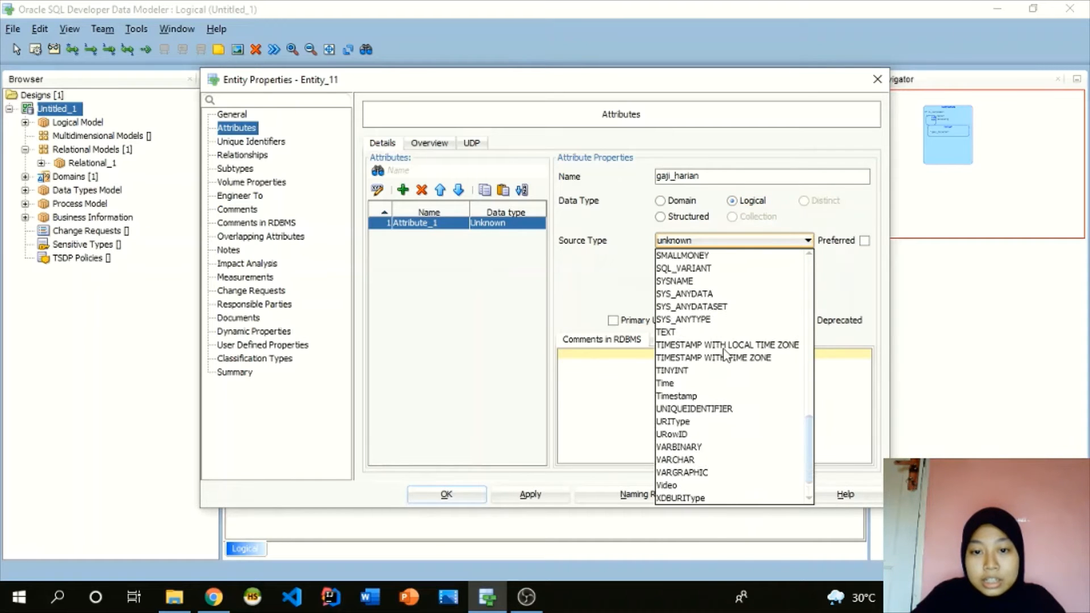
click(674, 423)
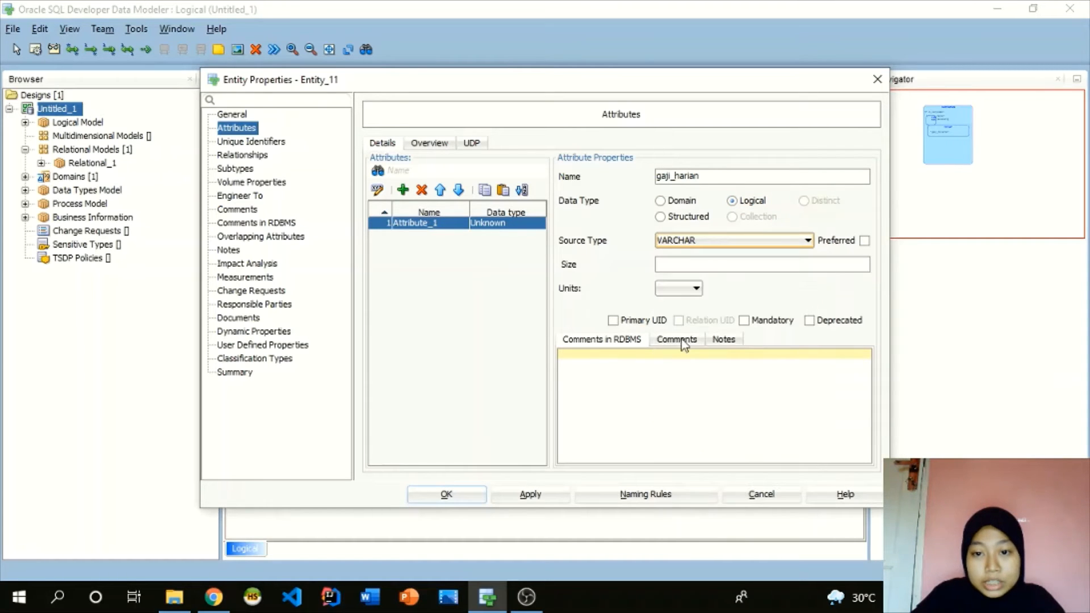
click(695, 263)
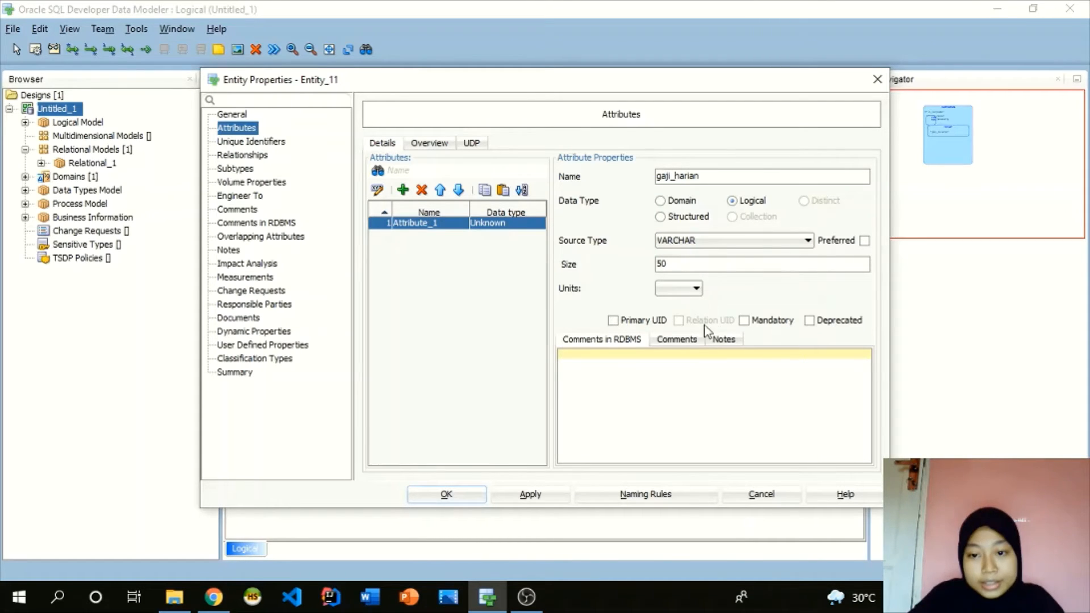
click(742, 321)
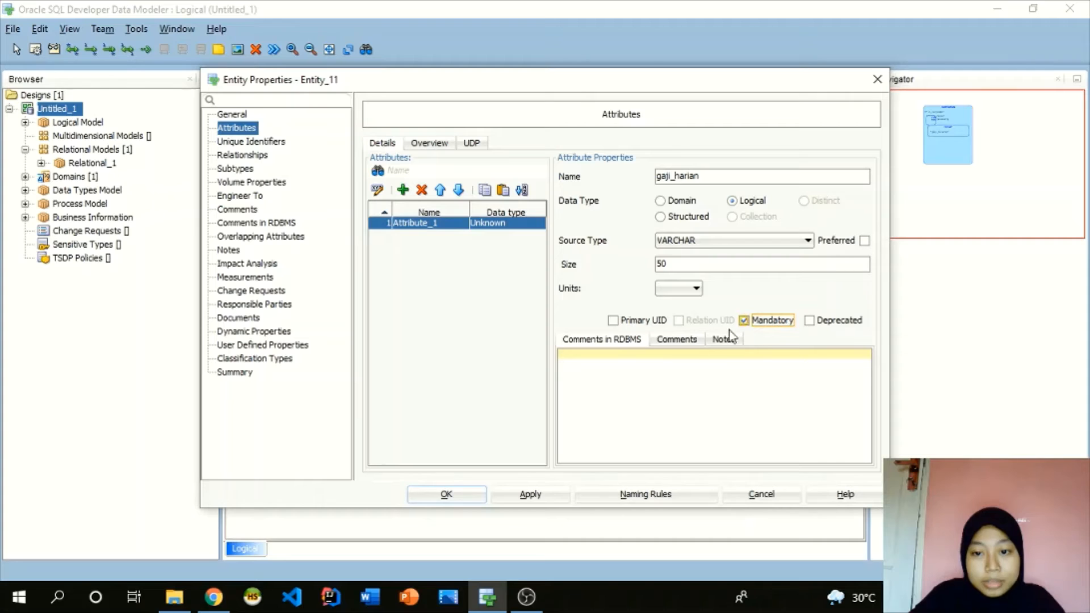
click(536, 495)
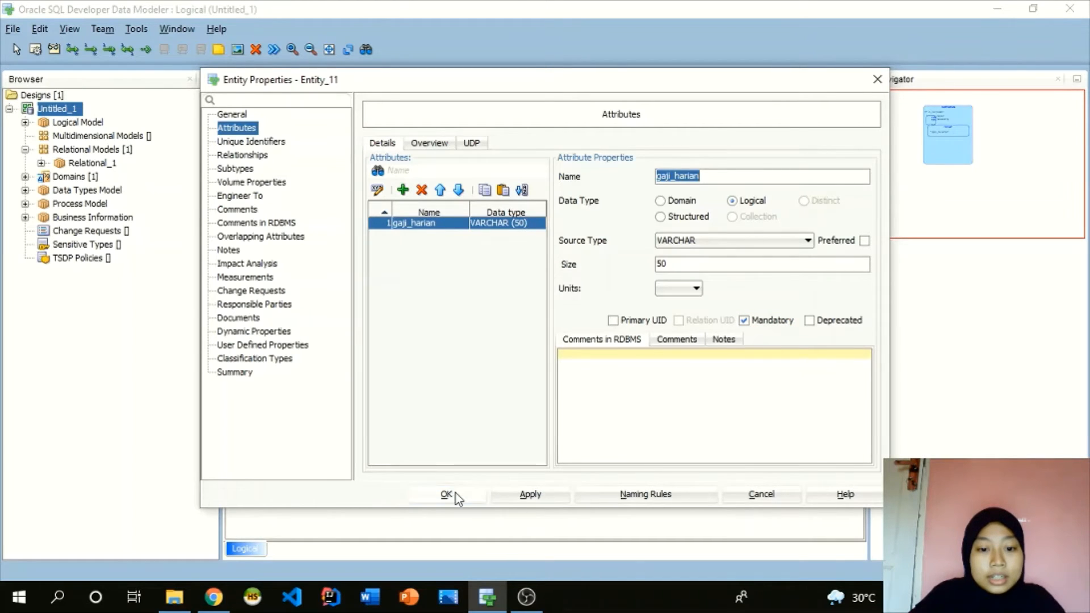
click(448, 494)
Step: Place TIDAK TETAP below TETAP inside KARYAWAN, size it to match TETAP, and shorten KARYAWAN to fit its subtypes
drag(394, 182, 511, 257)
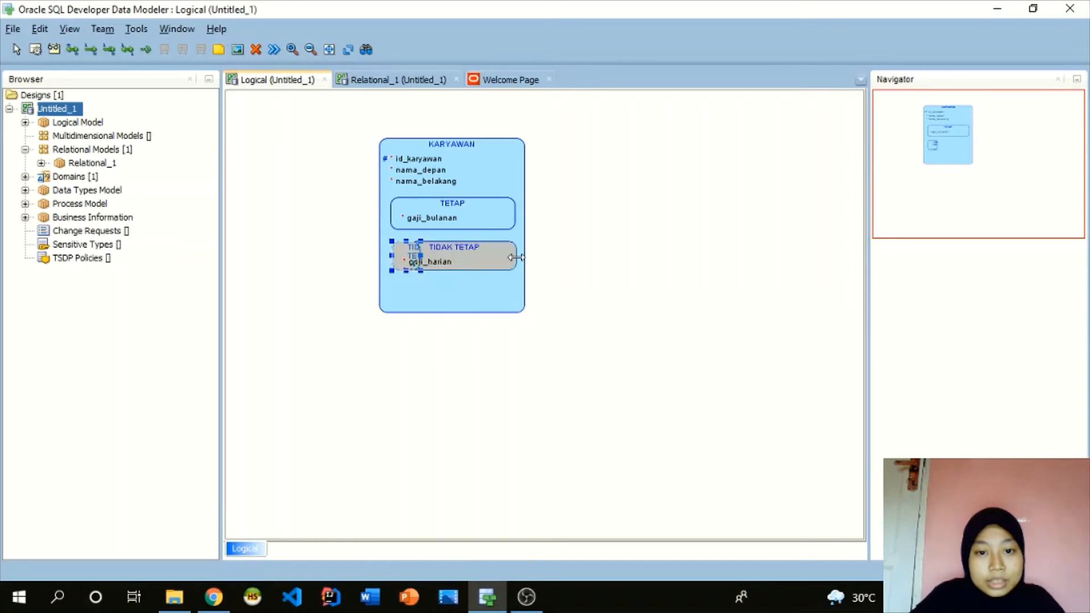
mouse_move(452, 275)
mouse_down()
mouse_move(451, 288)
mouse_move(455, 273)
mouse_up()
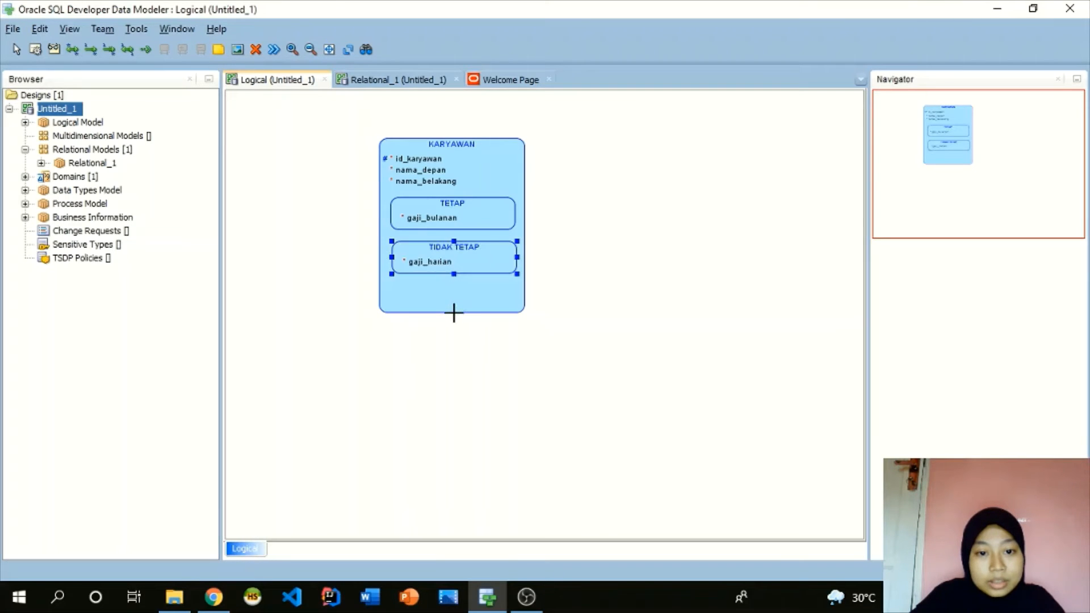
click(453, 313)
drag(451, 313, 452, 294)
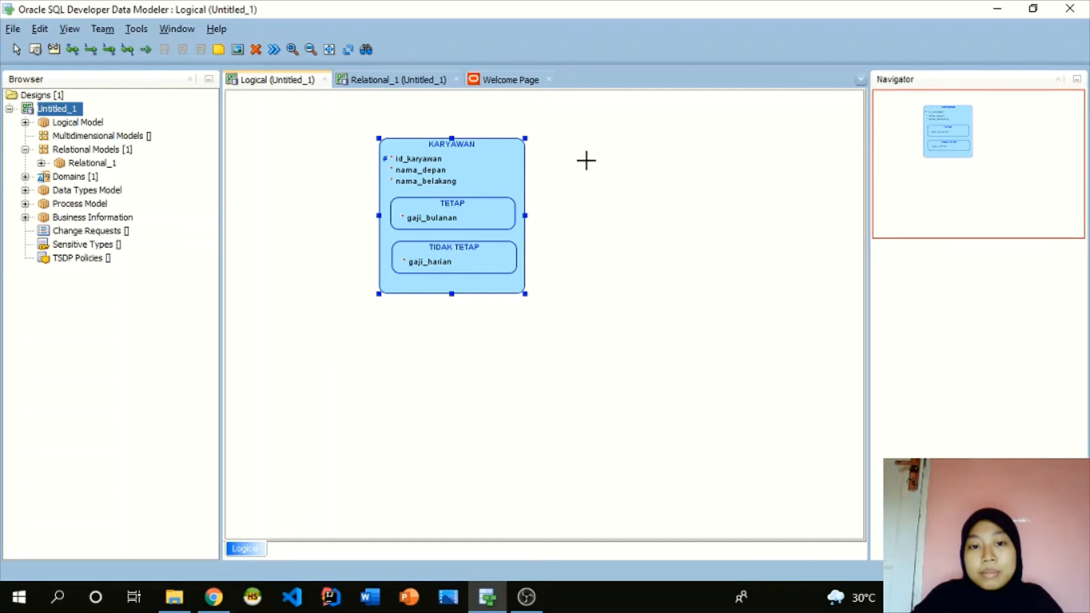
Step: Create a new entity named PERUSAHAAN to the right of KARYAWAN and apply the settings
click(35, 53)
drag(649, 189, 697, 233)
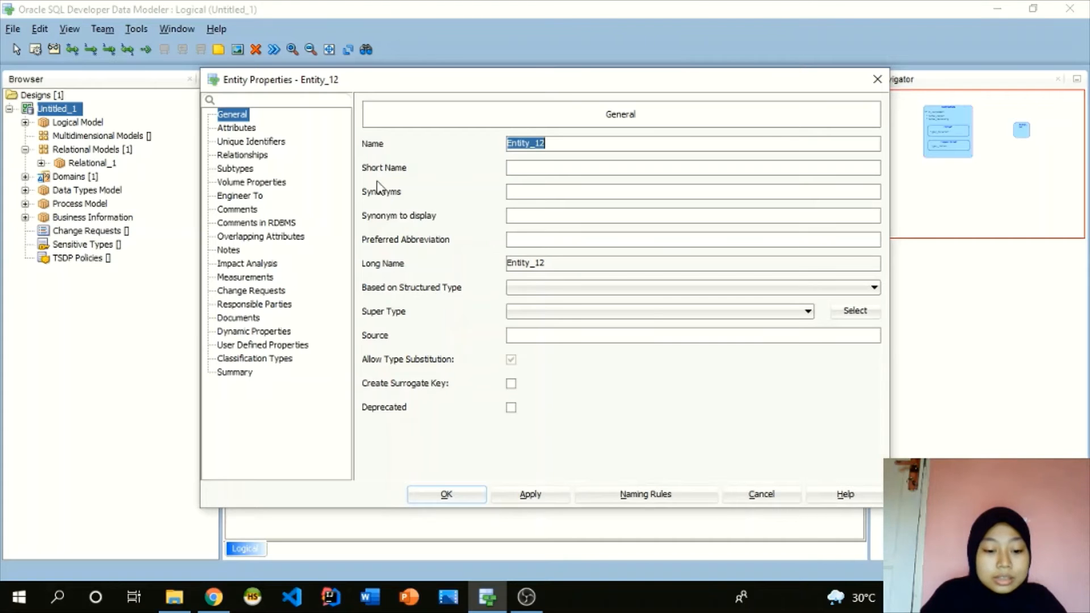
text(P)
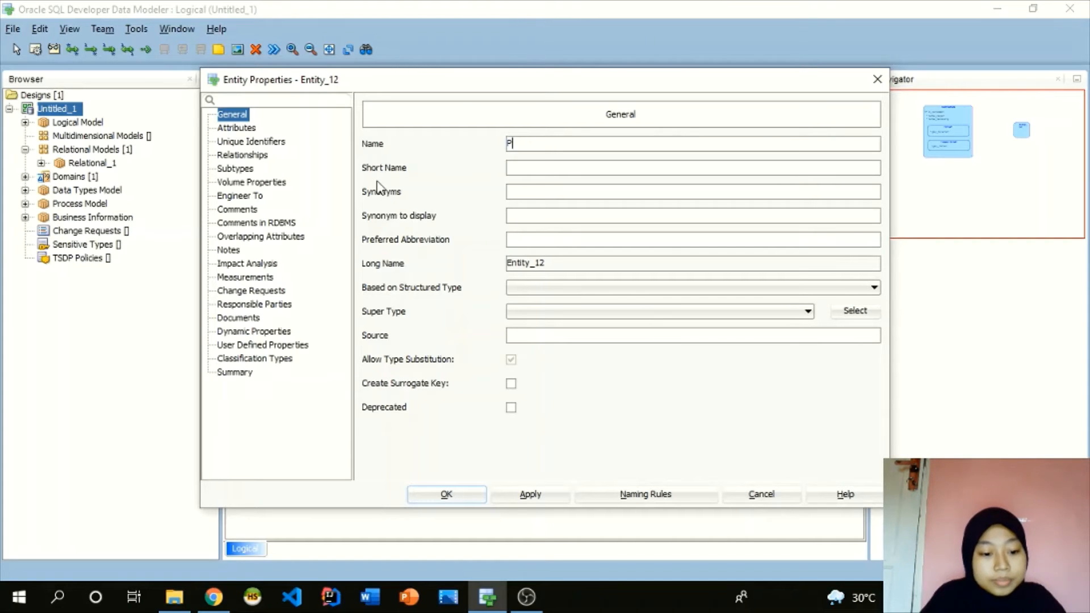
text(ERUSAHAAN)
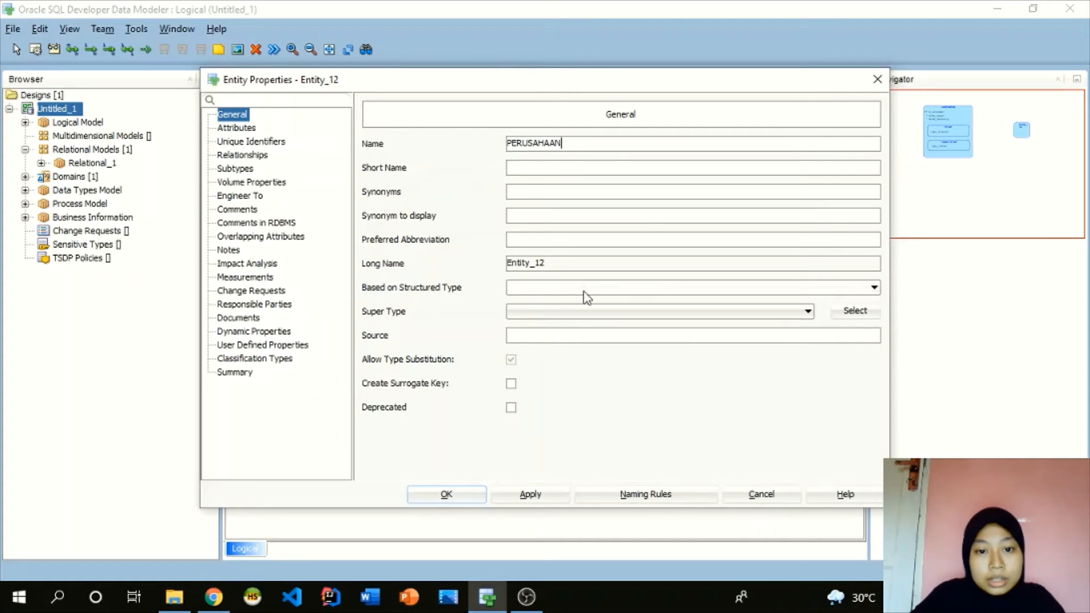
click(529, 500)
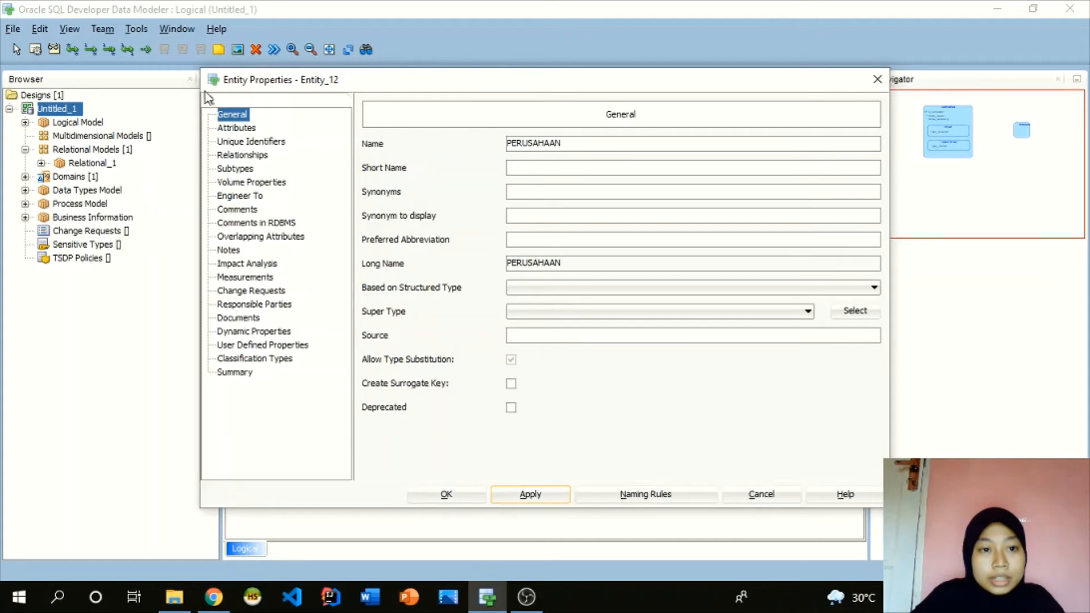
Step: Add an attribute named id_perusahaan to the PERUSAHAAN entity
click(237, 129)
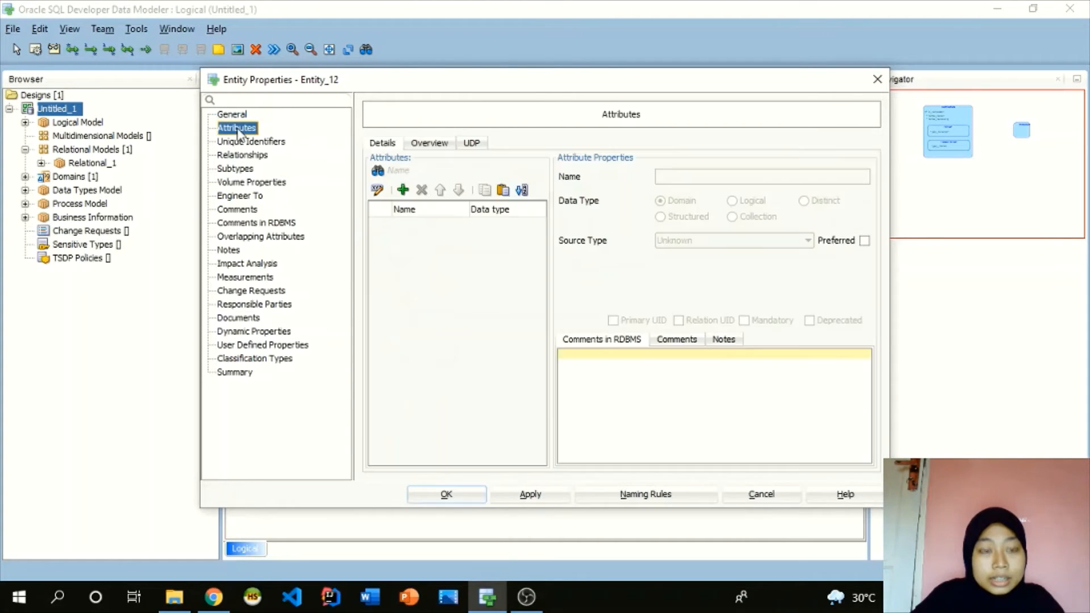
click(403, 189)
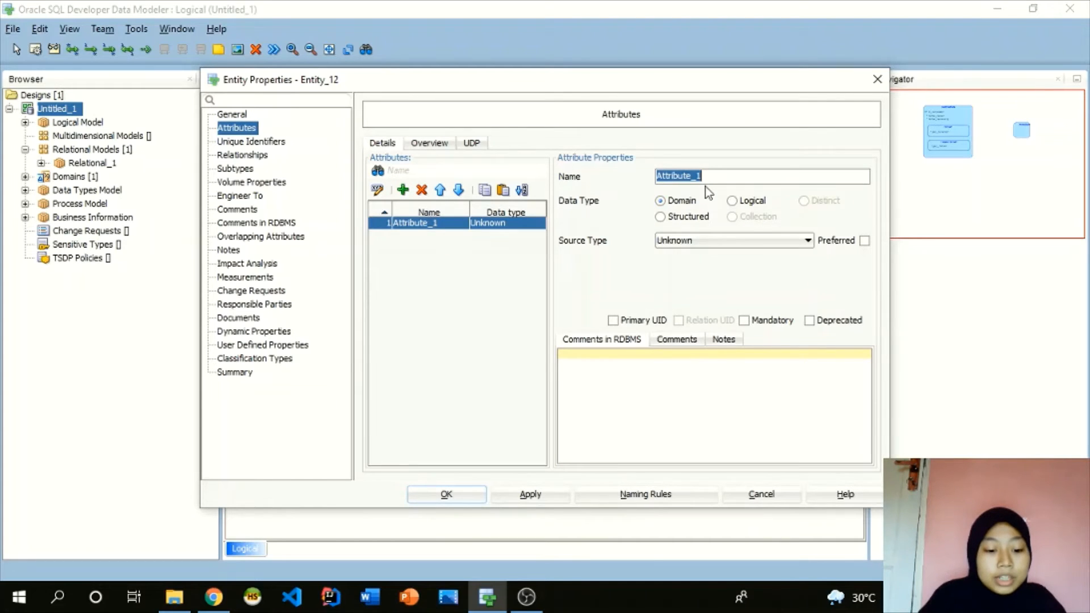
text(id_)
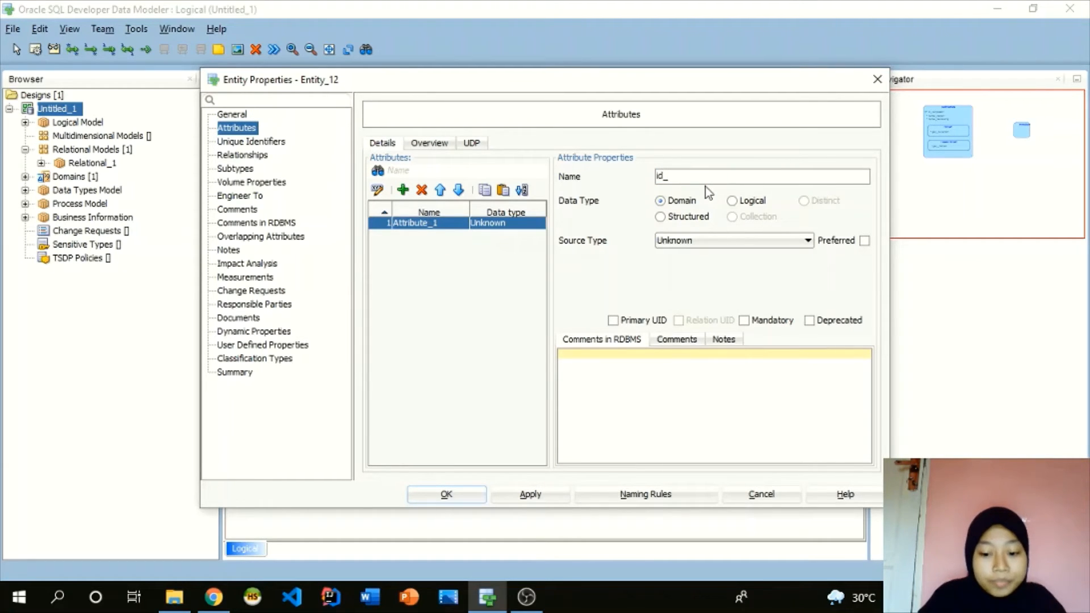
text(perusahaan)
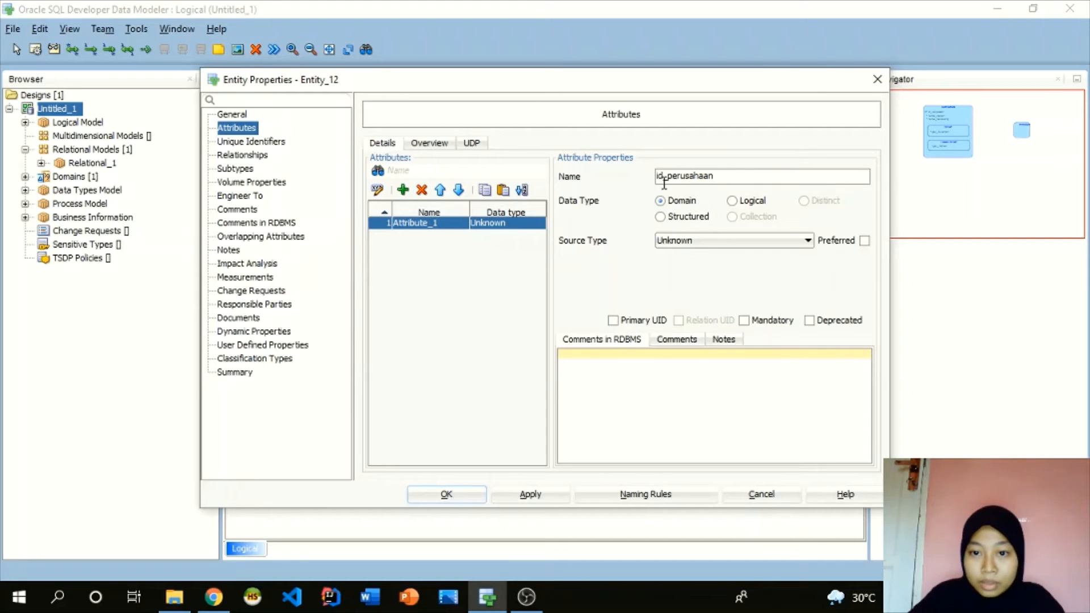
Step: Give id_perusahaan the logical data type VARCHAR with size 25, make it the primary UID and apply the settings
click(733, 201)
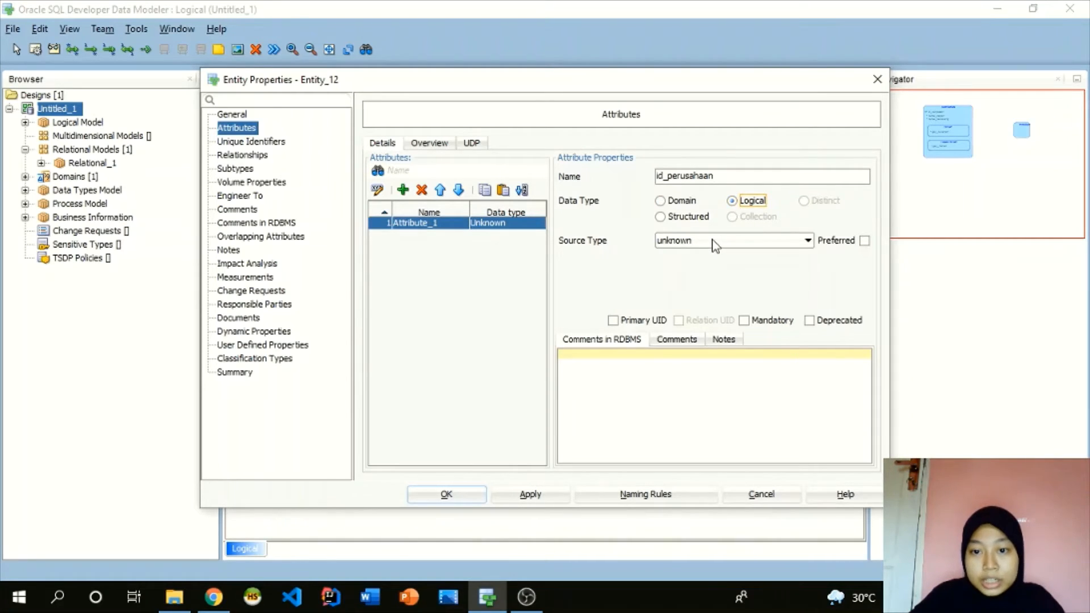
click(713, 241)
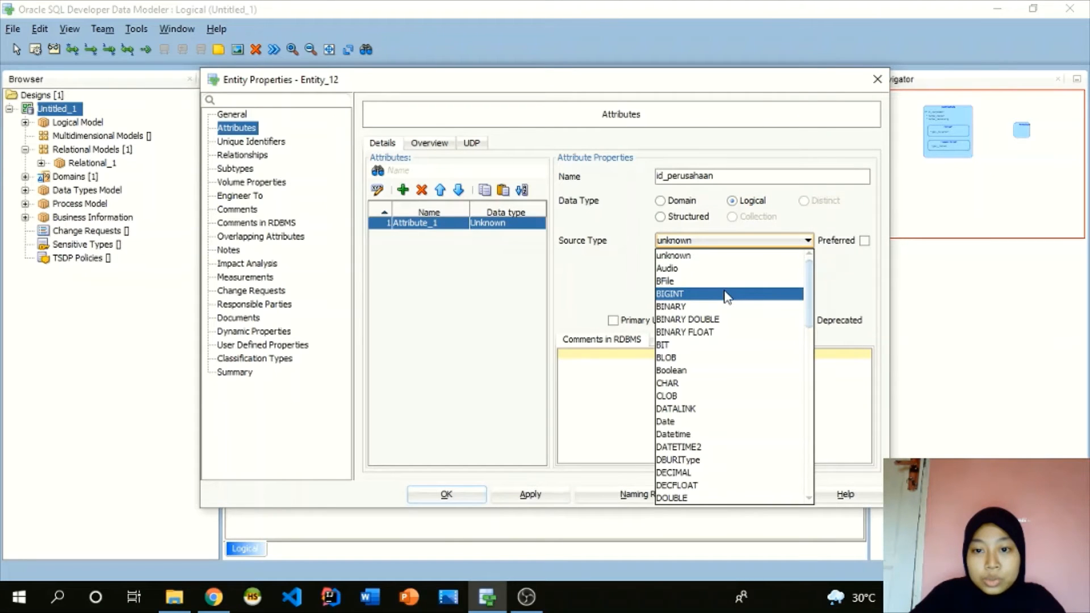
scroll(727, 295, down, 15)
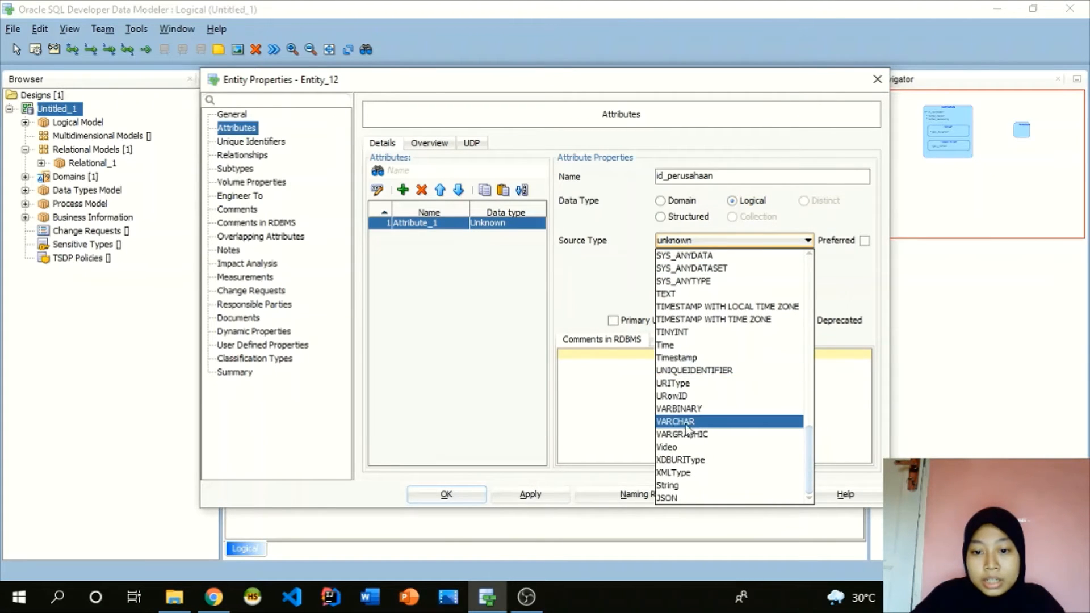
click(686, 423)
click(686, 265)
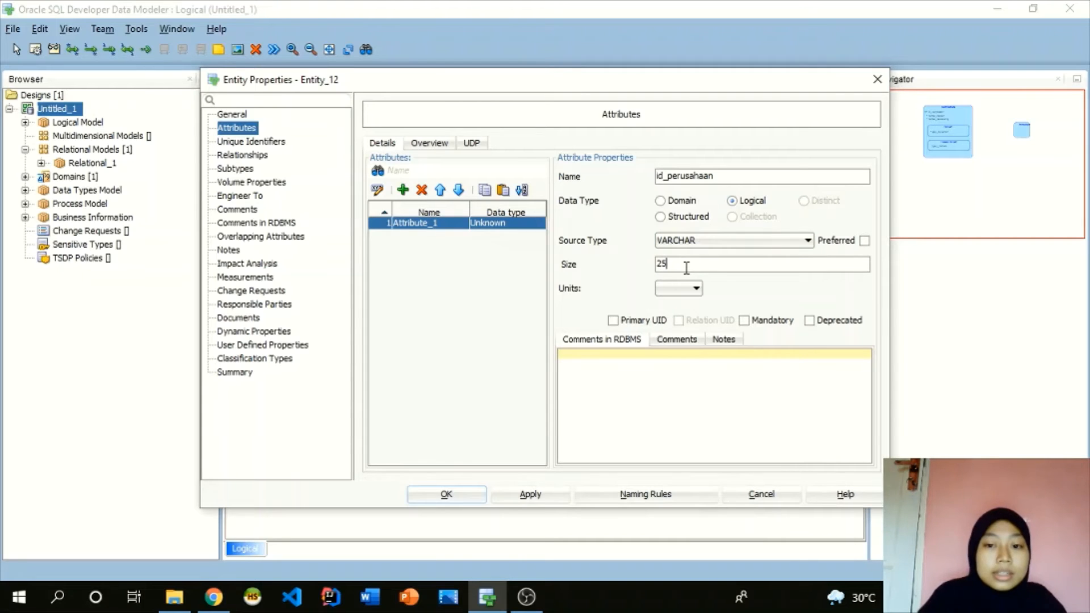
click(614, 322)
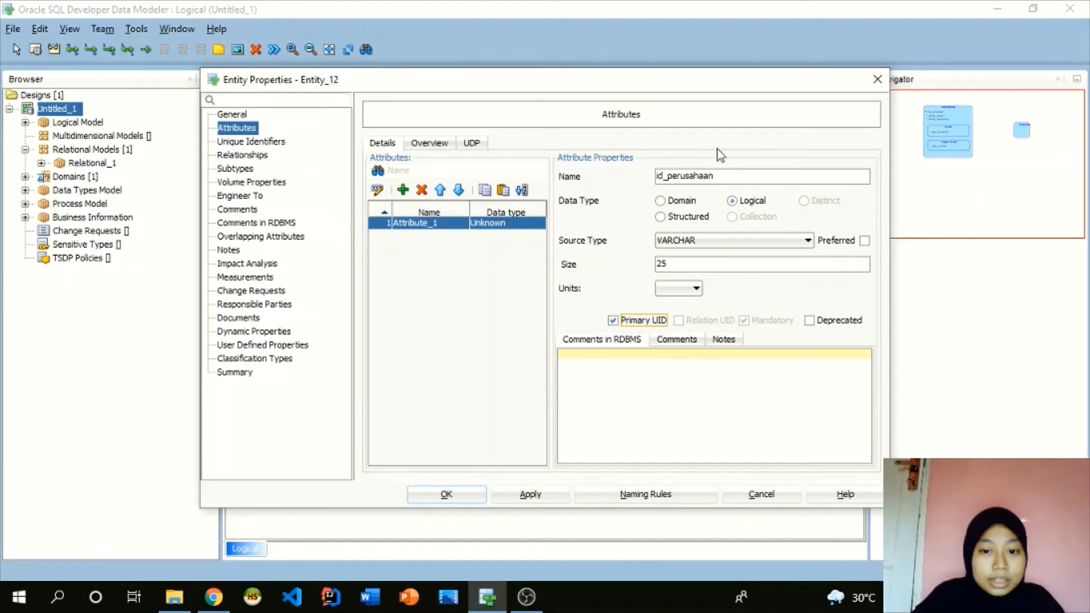
click(530, 495)
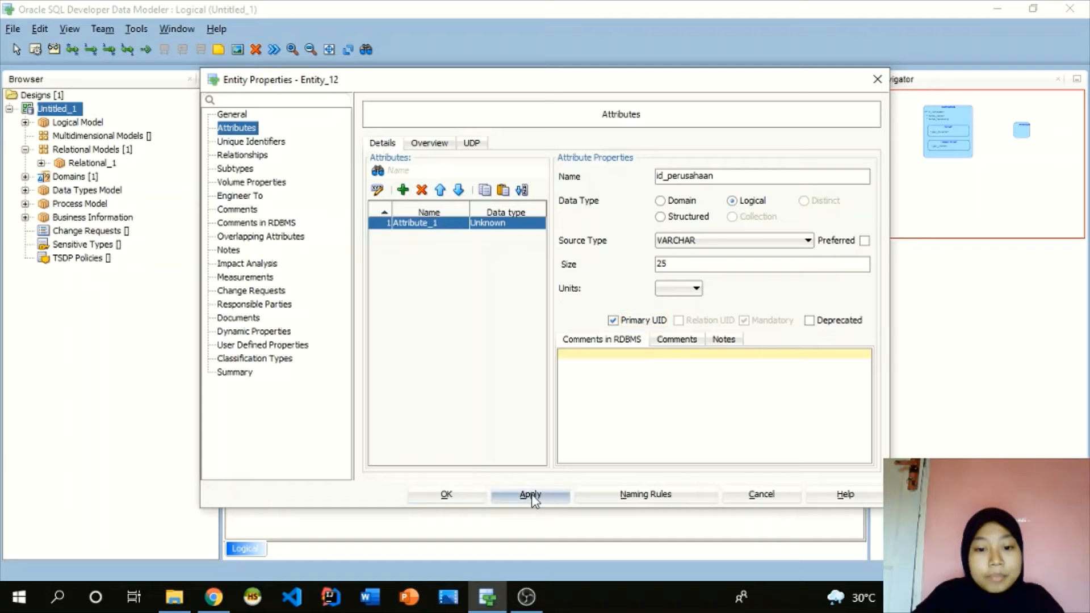
Step: Add a mandatory attribute nama_perusahaan of logical type VARCHAR with size 25 to PERUSAHAAN and accept the entity properties
click(404, 191)
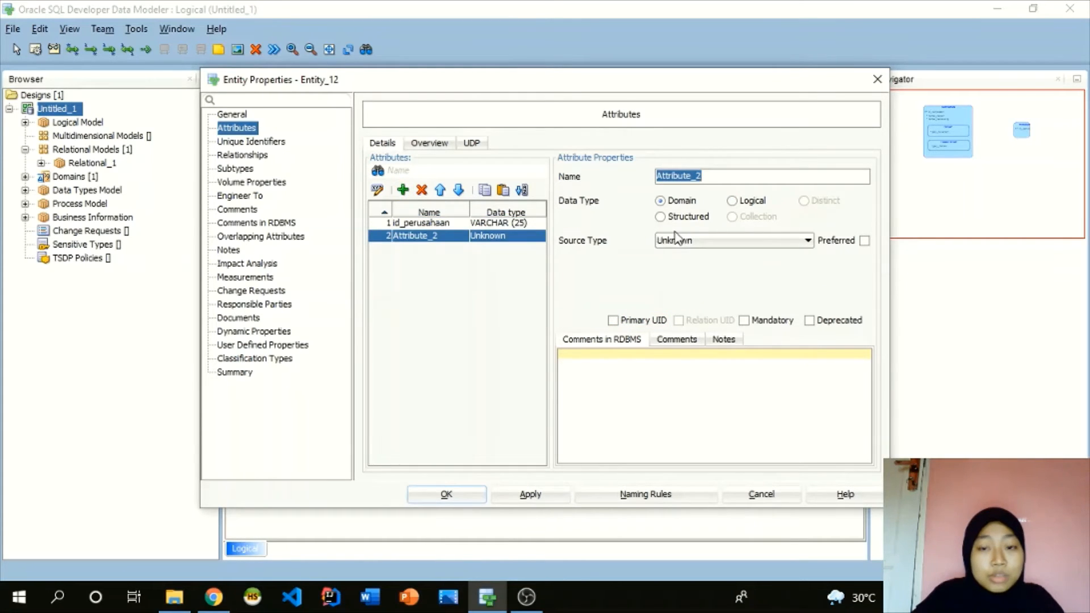
text(nama_perusahaan)
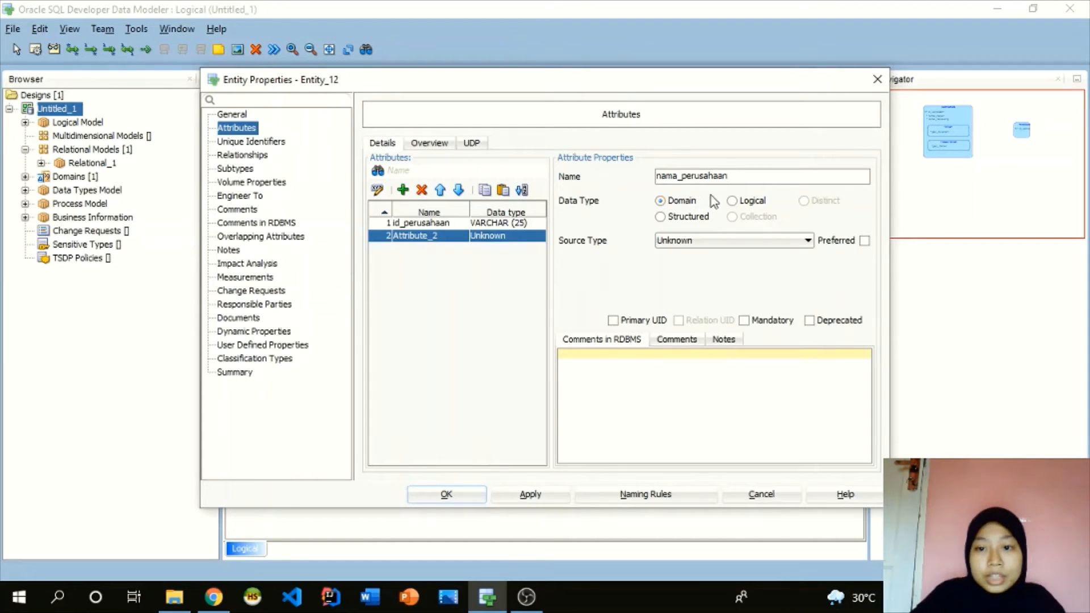
click(732, 200)
click(730, 242)
scroll(718, 363, down, 12)
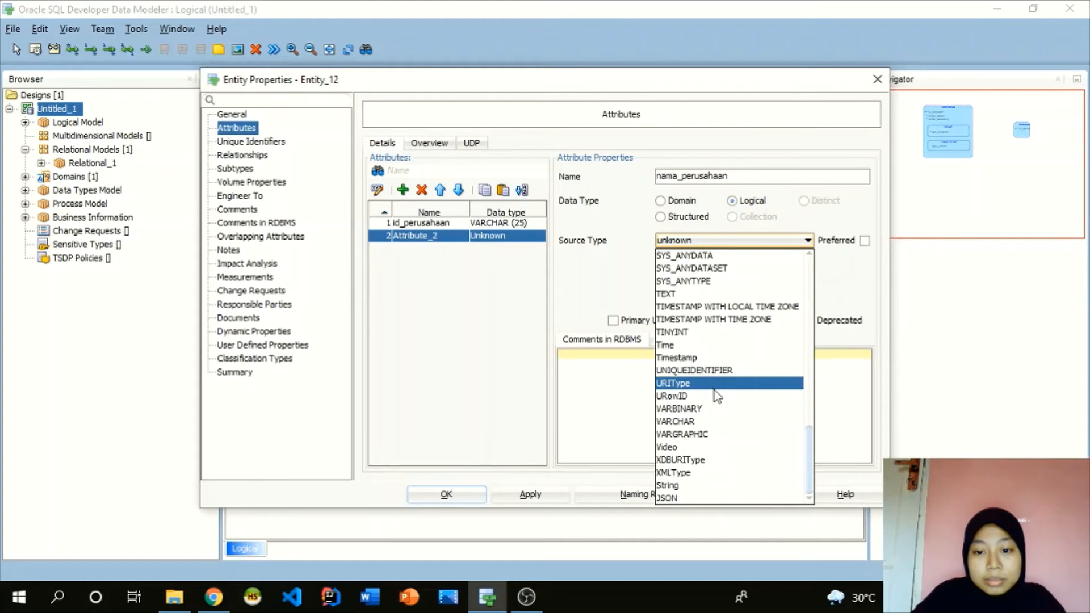
click(697, 421)
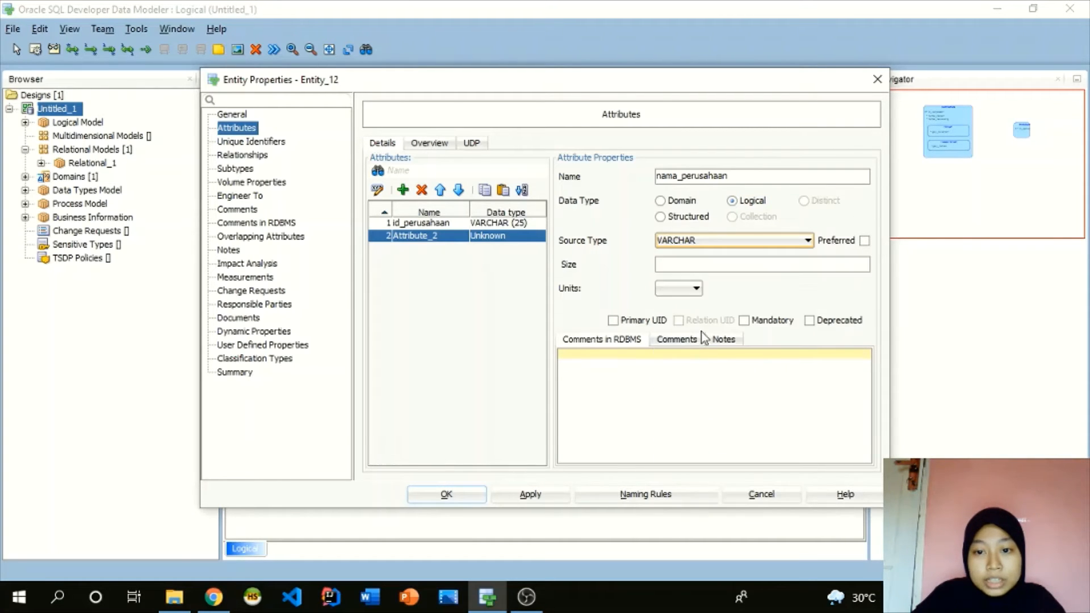
click(691, 261)
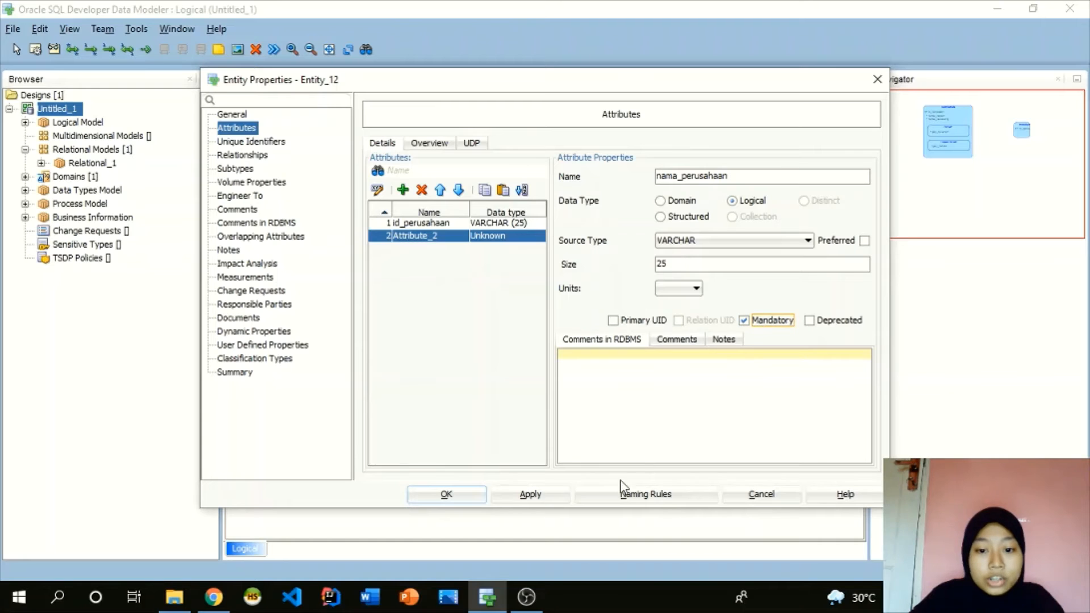
click(539, 495)
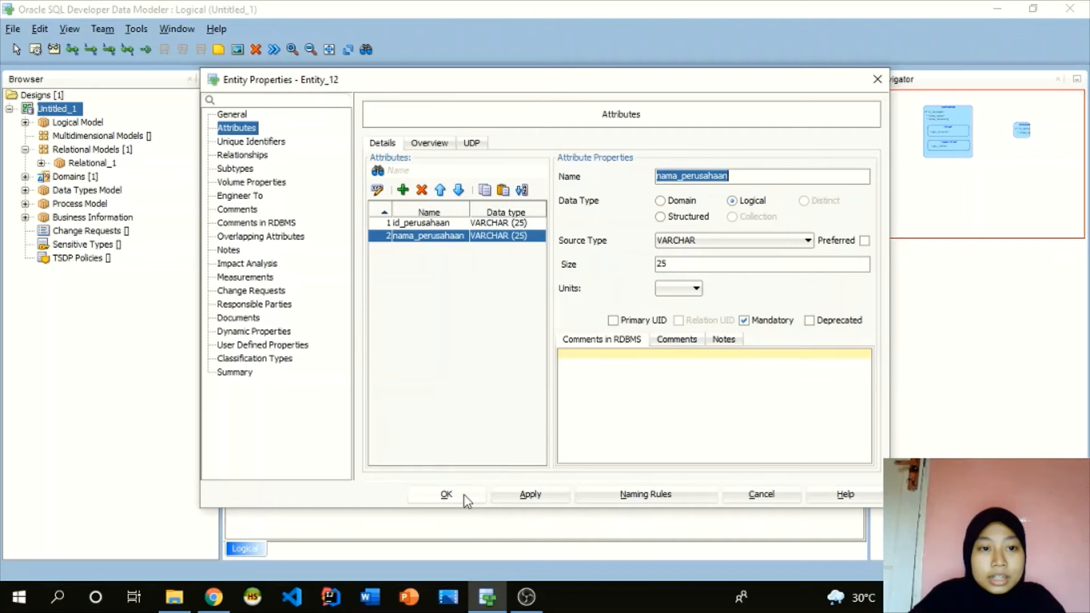
click(472, 500)
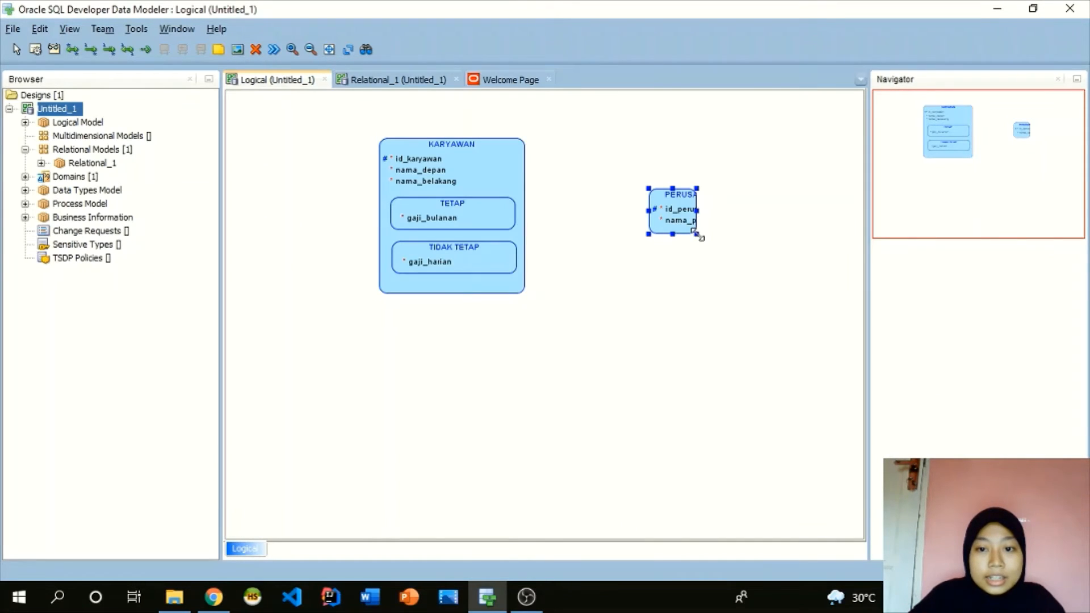
Step: Enlarge the PERUSAHAAN box to fit its attributes and create a one-to-many relation from PERUSAHAAN to KARYAWAN with the default properties
drag(697, 233, 780, 273)
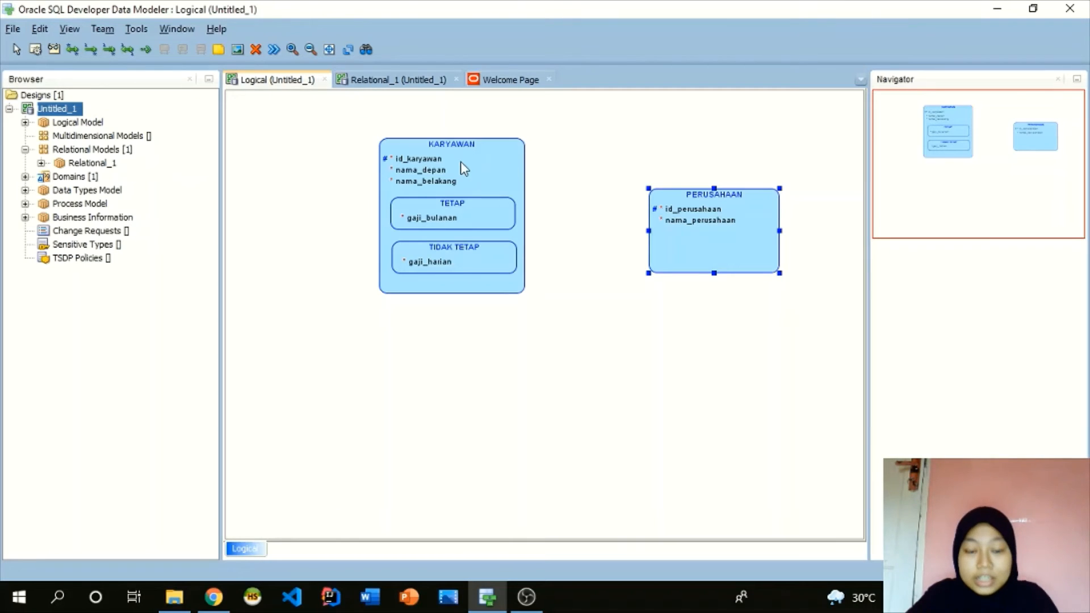
click(90, 51)
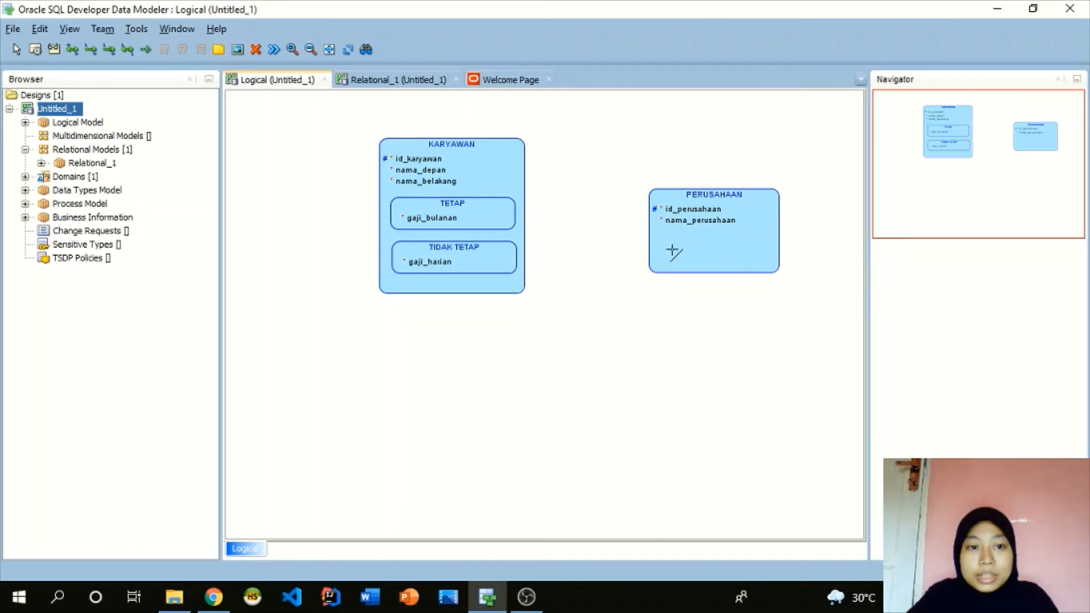
click(672, 245)
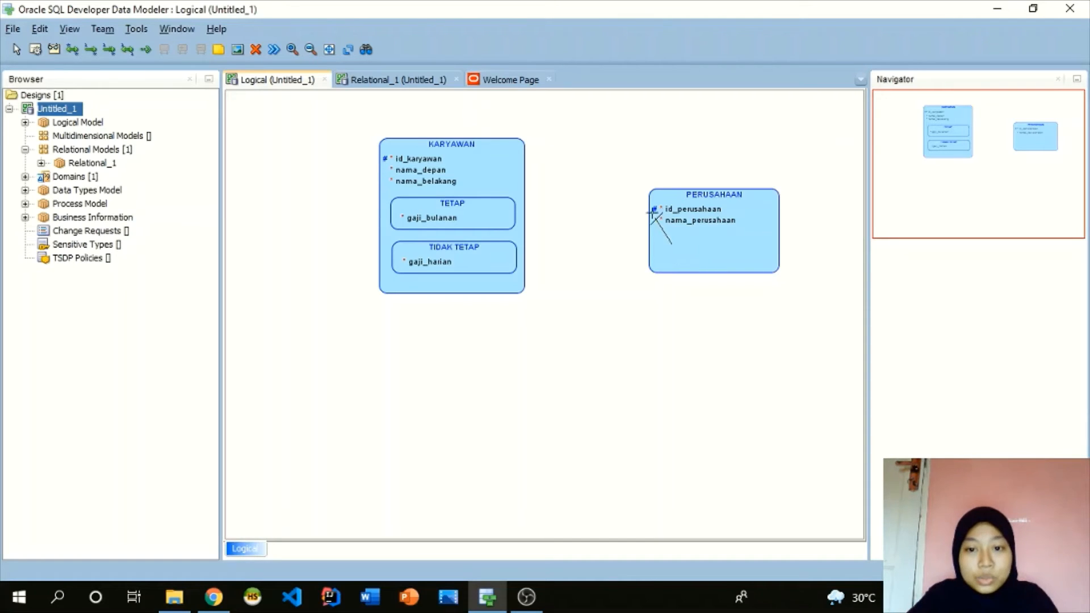
click(503, 170)
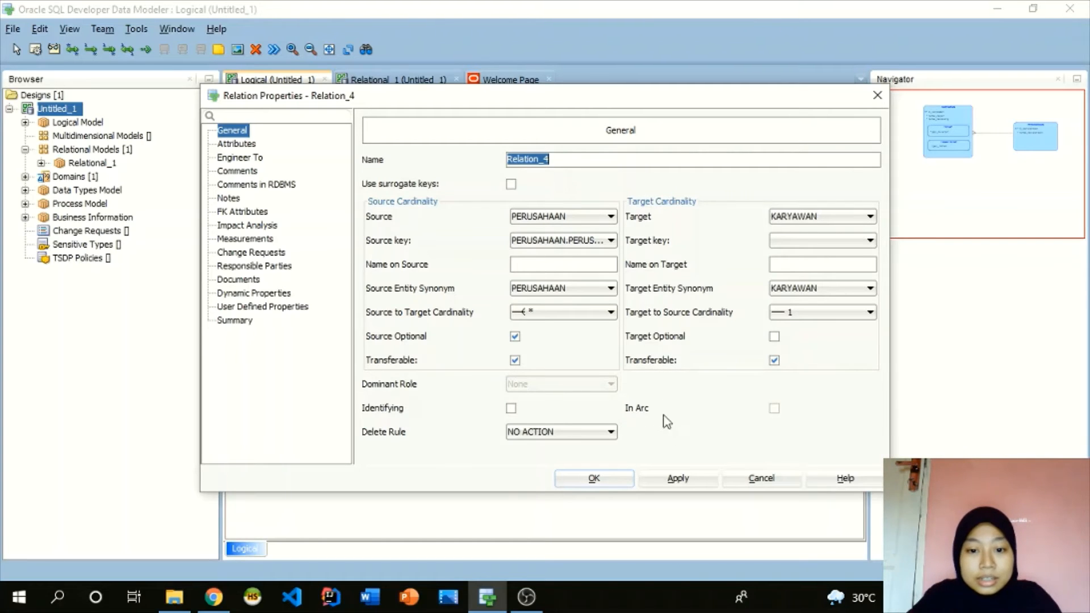
click(595, 480)
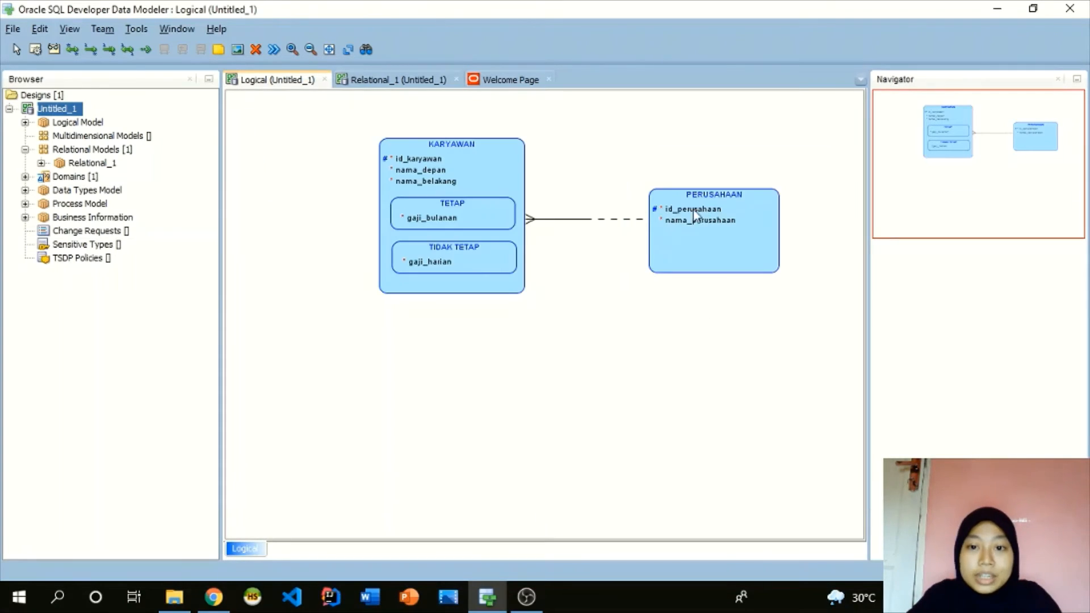
Step: Move the PERUSAHAAN entity slightly up and the KARYAWAN entity closer to it, keeping both linked by their relation
click(659, 194)
drag(659, 193, 669, 164)
drag(514, 146, 557, 140)
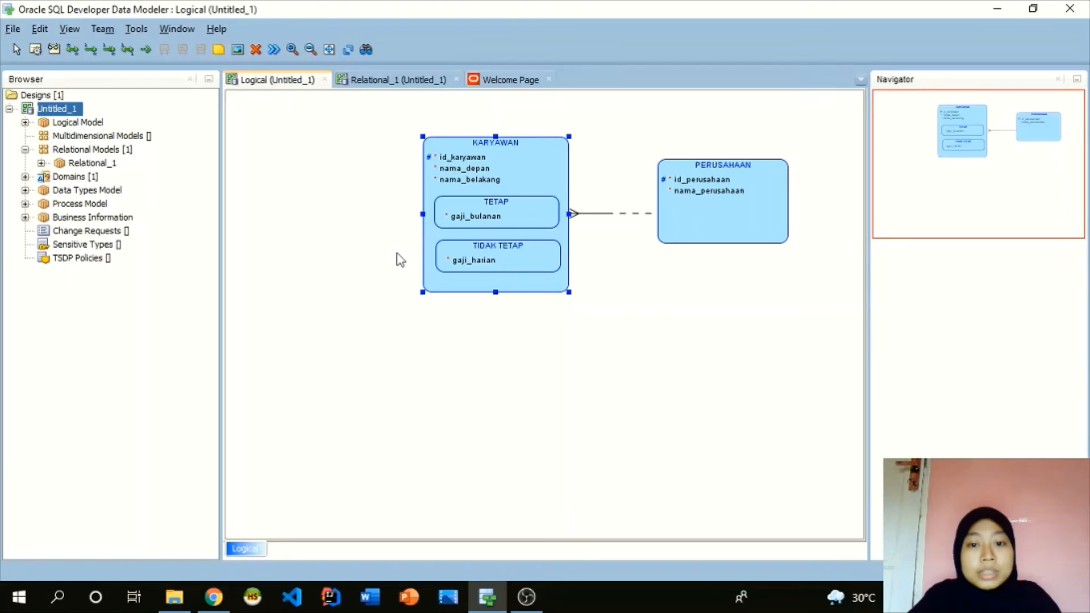
click(738, 278)
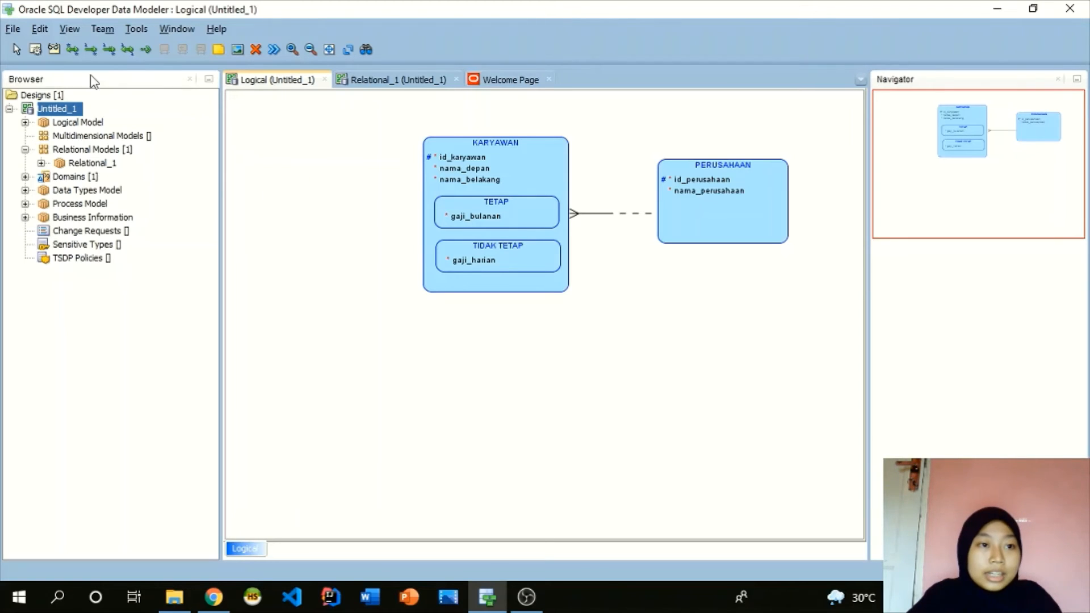
Step: Draw a new entity in the empty area left of KARYAWAN and name it JABATAN
click(35, 50)
drag(280, 234, 349, 266)
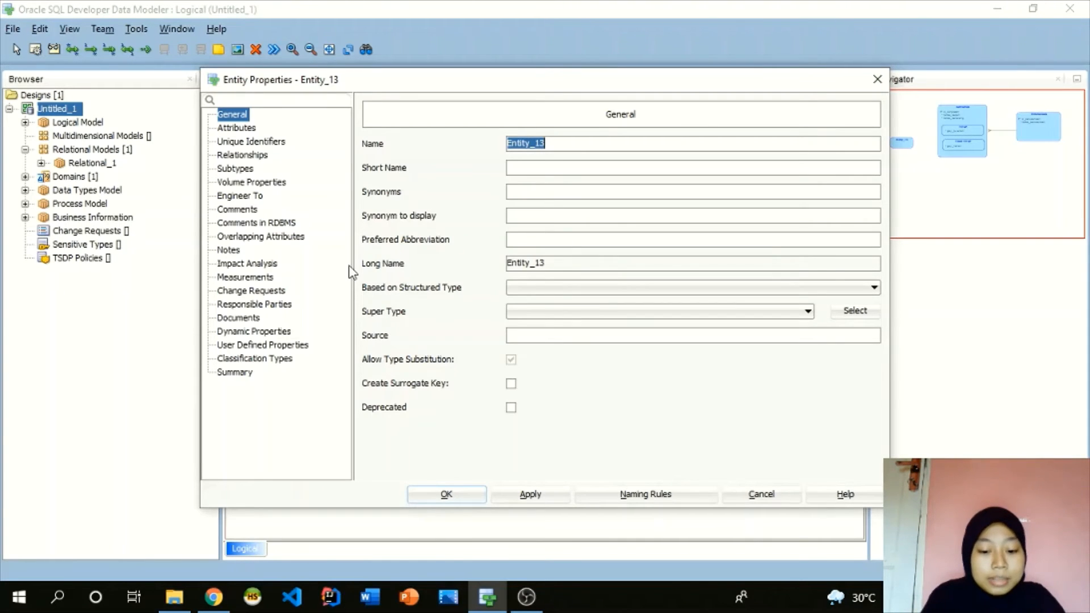
text(JABATAN)
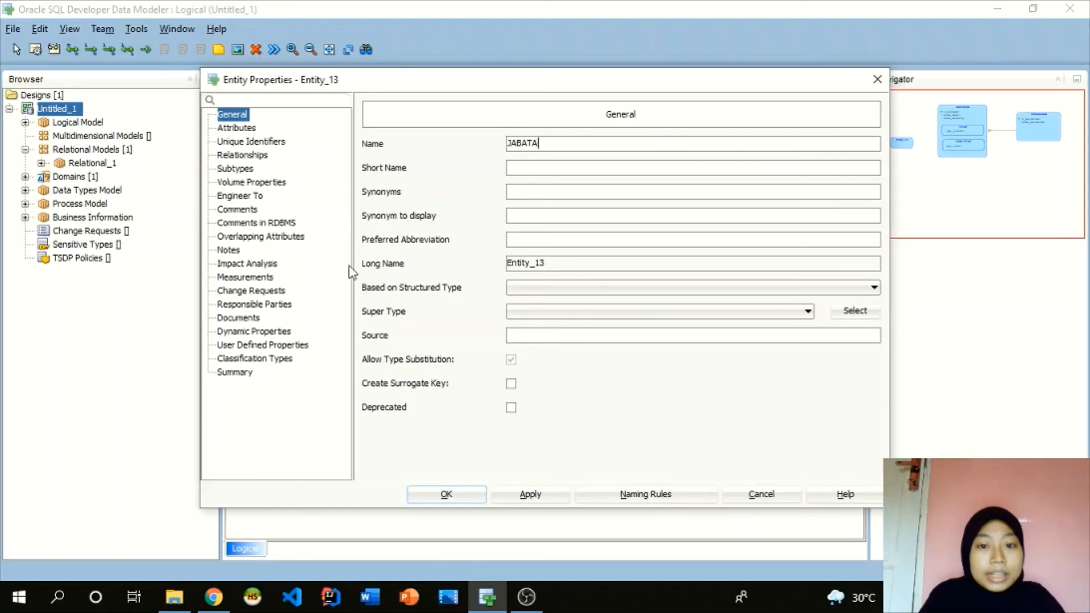
Step: Add an attribute named nama_jabatan to the JABATAN entity
click(235, 127)
click(402, 190)
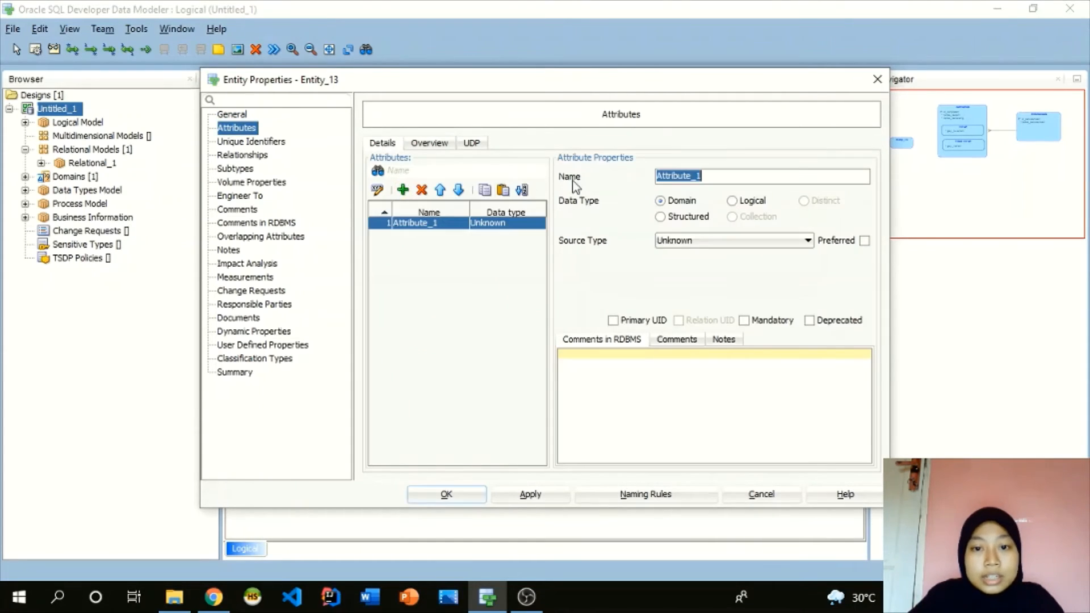
text(NA)
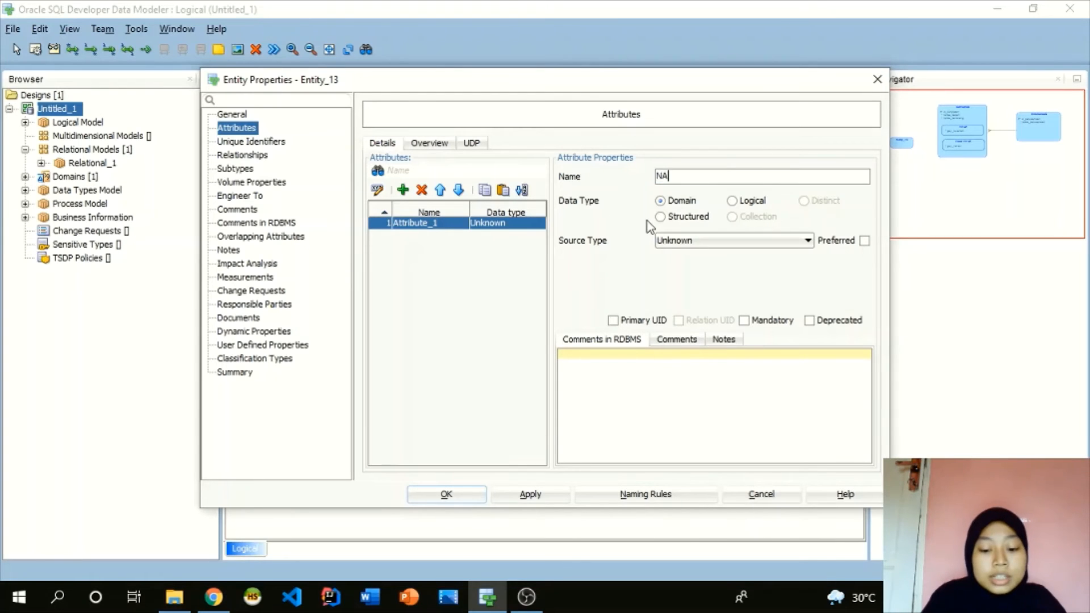
key(BackSpace)
key(BackSpace)
key(BackSpace)
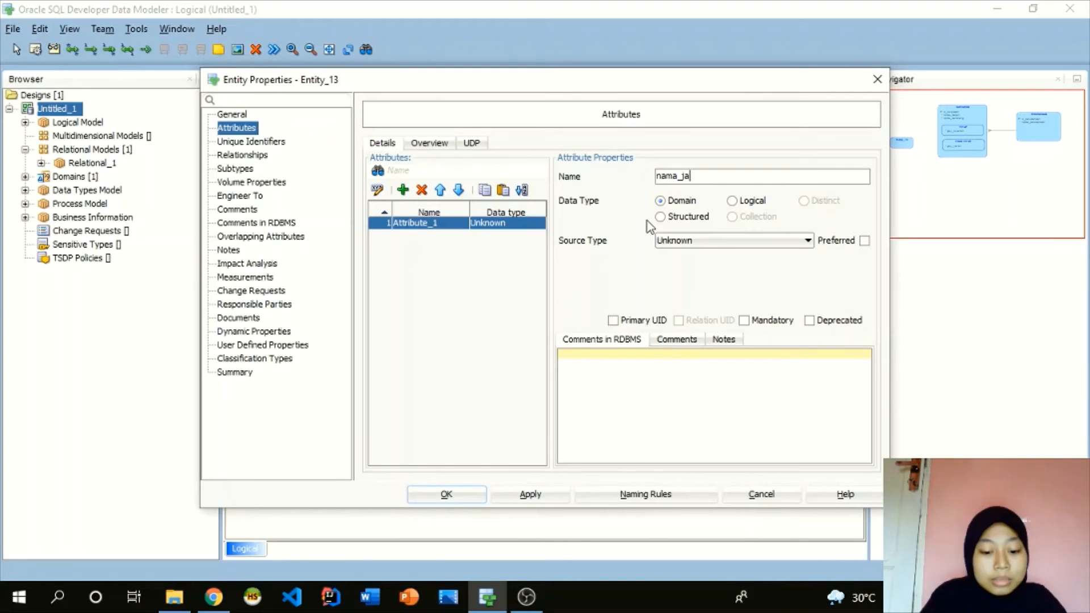
Step: Give nama_jabatan the logical data type VARCHAR with size 25, make it mandatory and accept the entity properties
click(733, 201)
click(735, 240)
scroll(720, 338, down, 6)
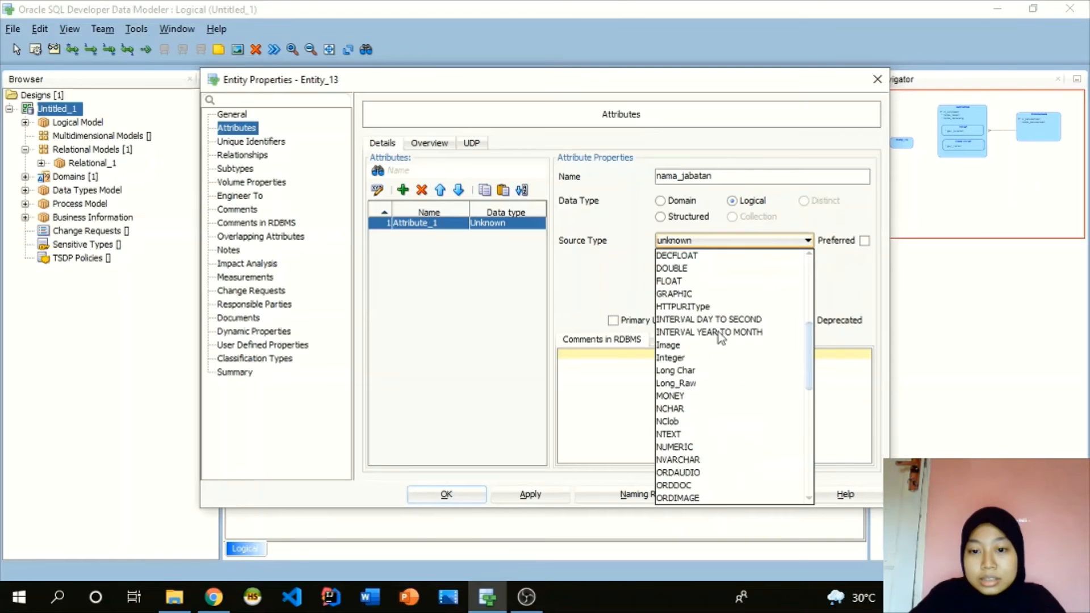
scroll(720, 338, down, 10)
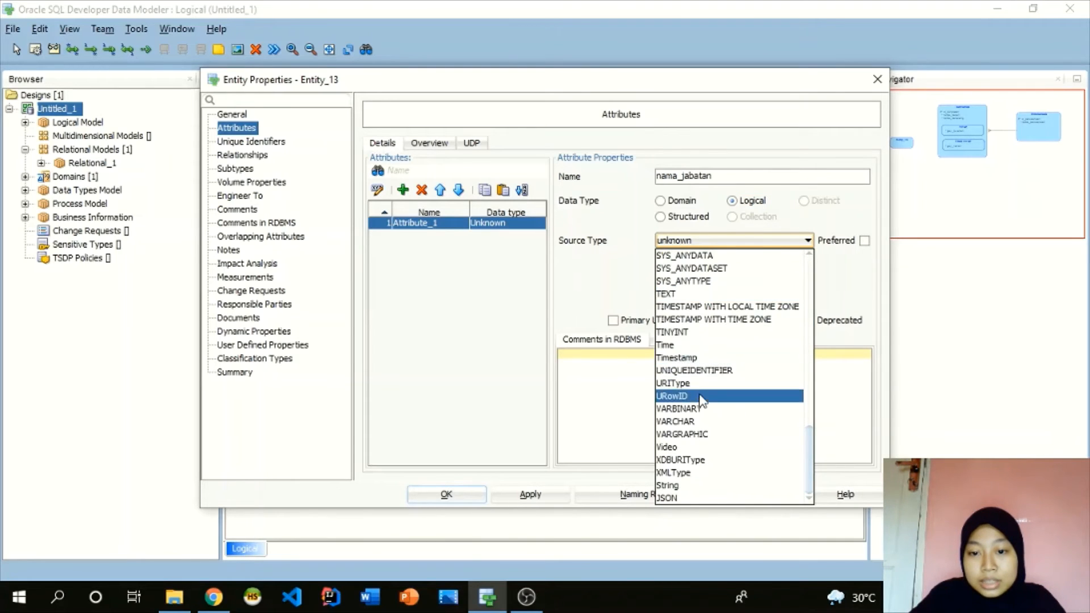
click(700, 421)
click(693, 264)
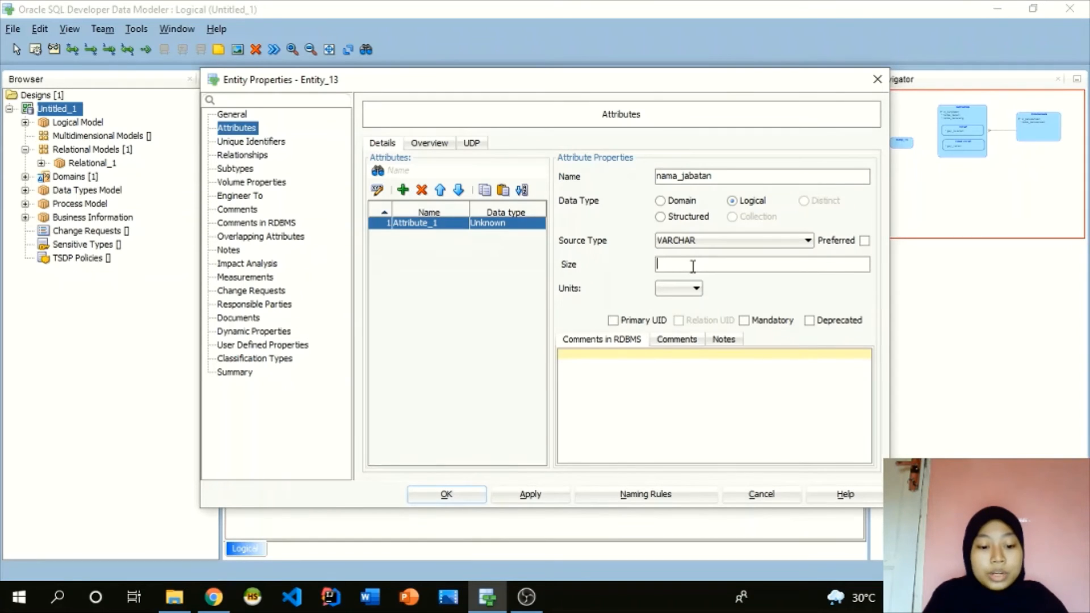
click(743, 321)
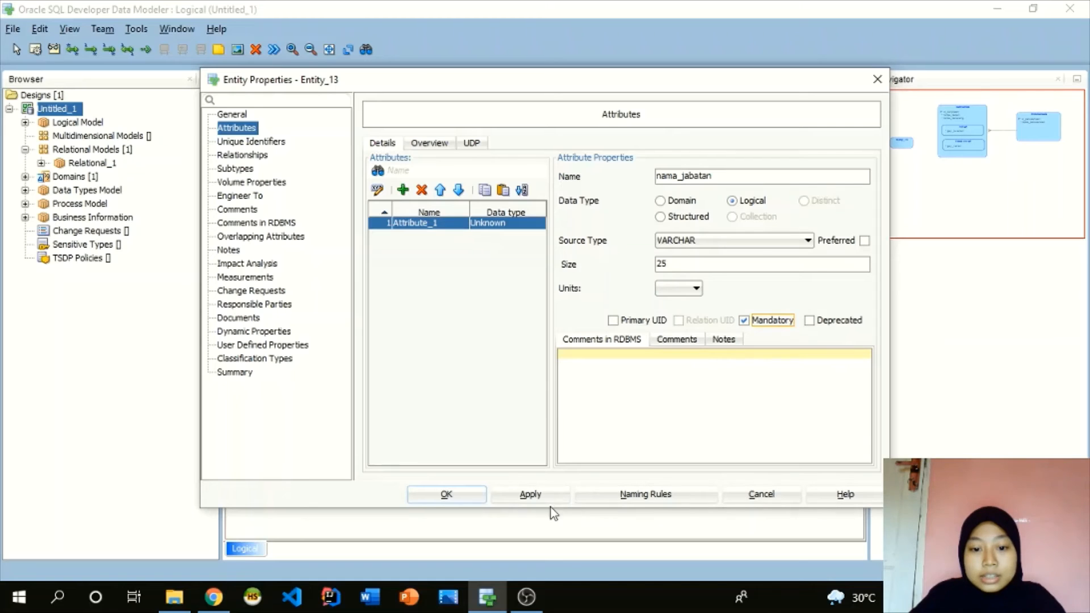
click(519, 498)
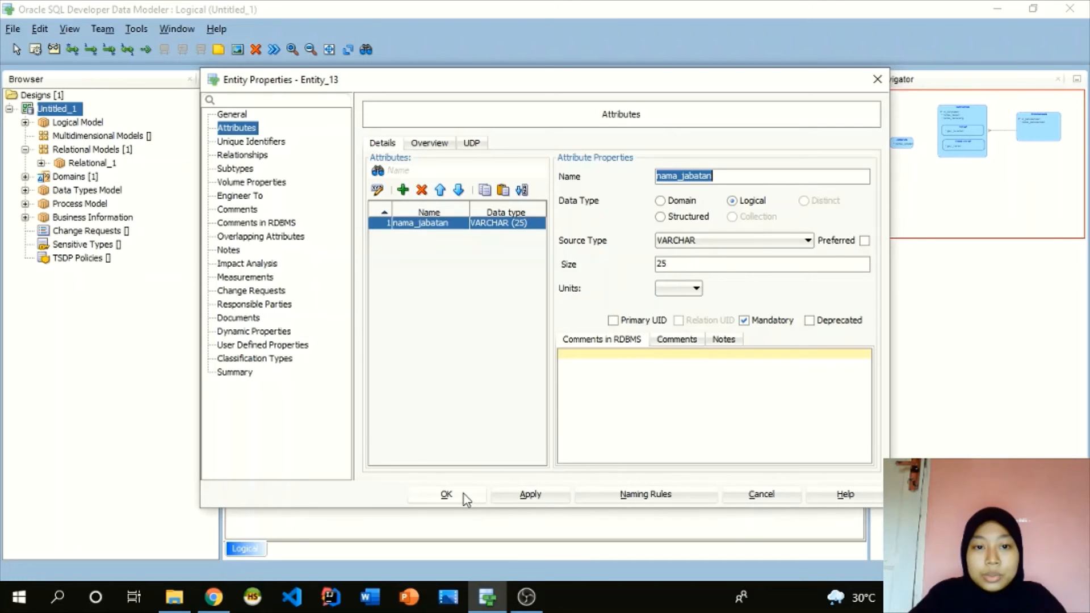
click(465, 494)
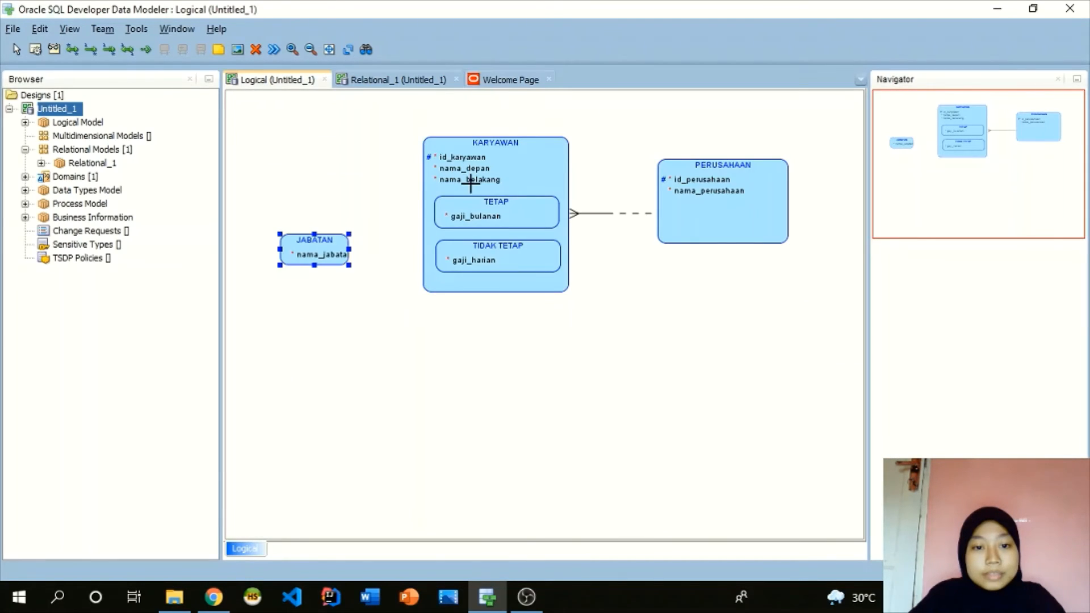
Step: Enlarge the JABATAN box to fit its attribute and move it below the PERUSAHAAN entity
drag(349, 265, 383, 292)
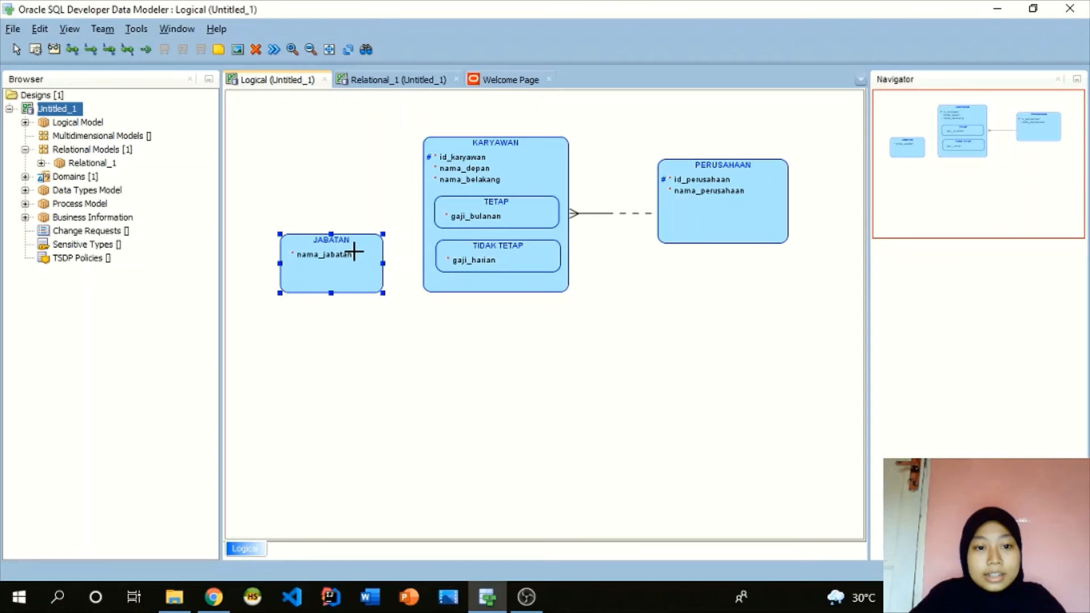
drag(365, 253, 680, 336)
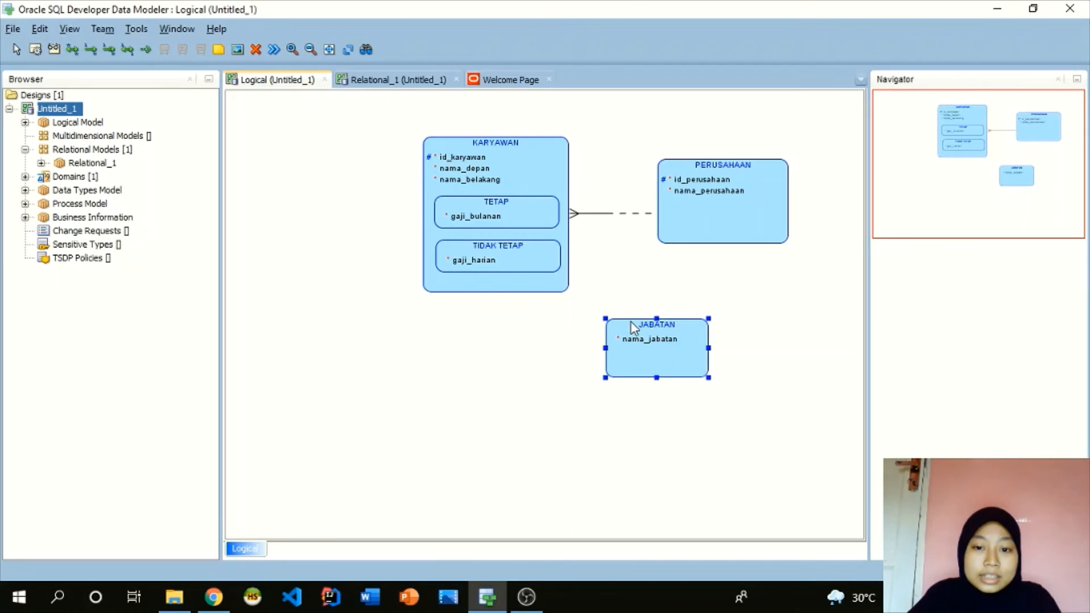
drag(636, 322, 665, 325)
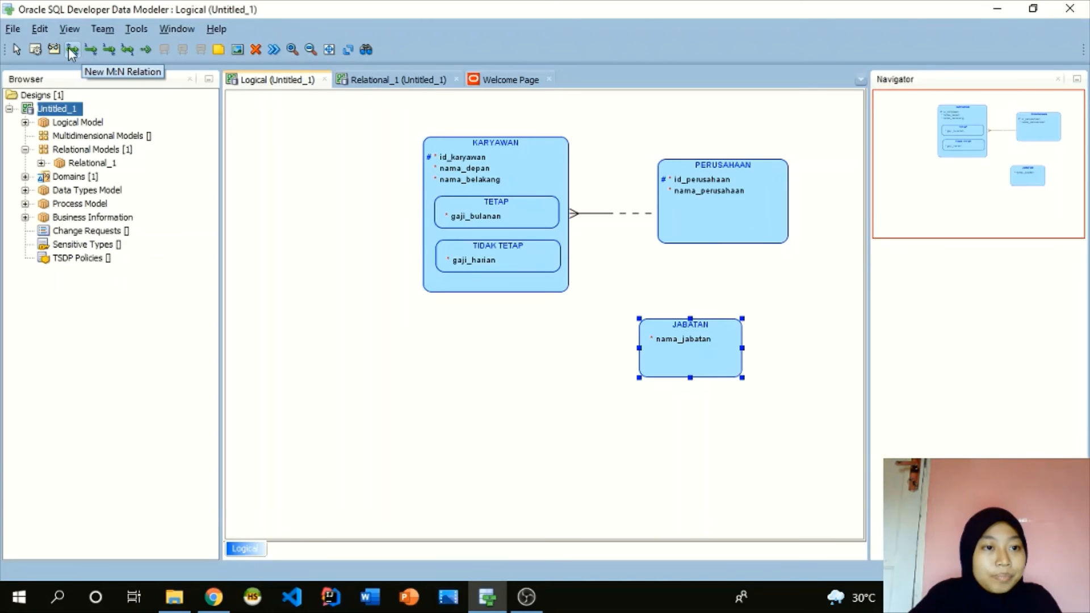
Step: Create a one-to-one relation from KARYAWAN to JABATAN, named memiliki on the source and dimiliki on the target
click(128, 50)
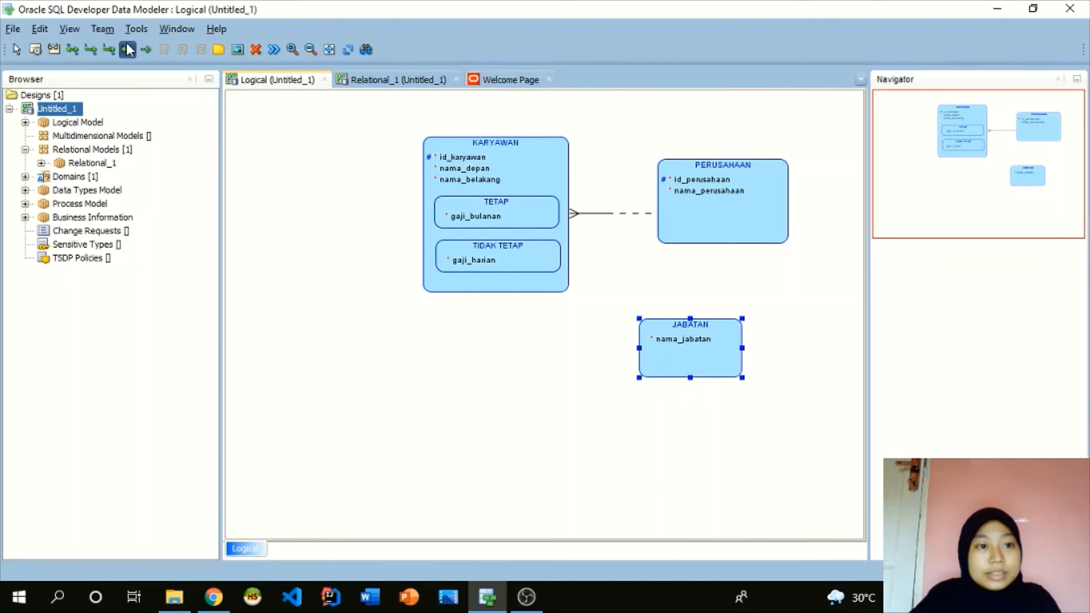
click(528, 286)
click(652, 355)
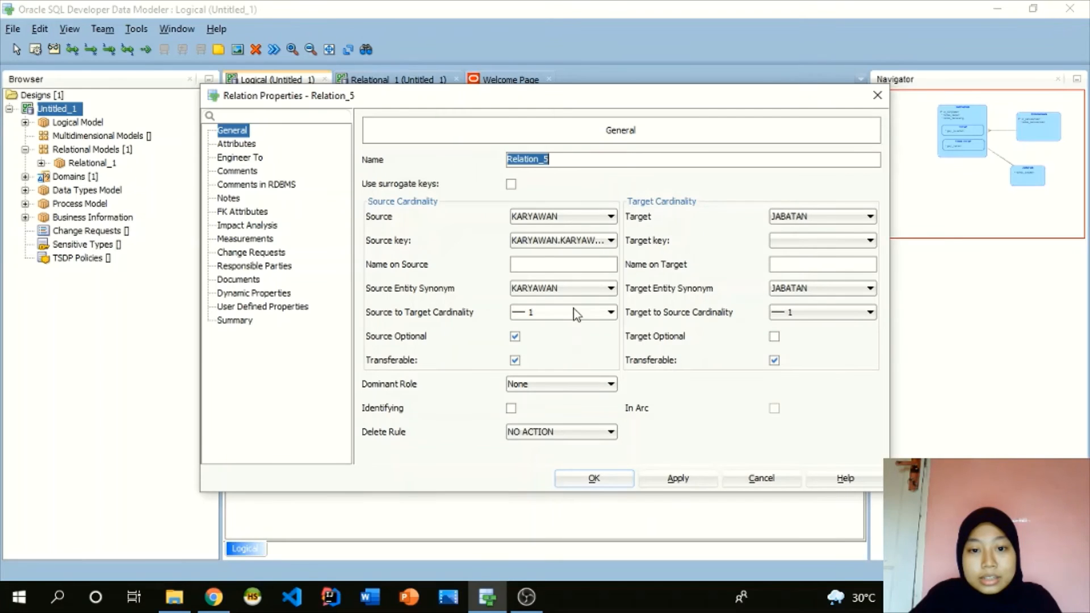
click(567, 266)
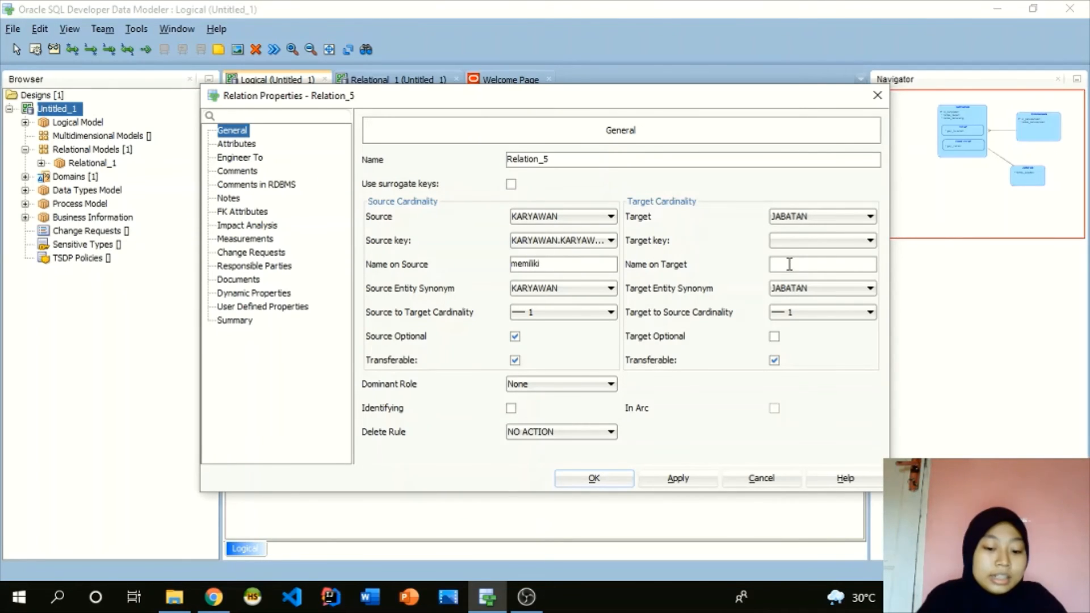
text(dimiliki)
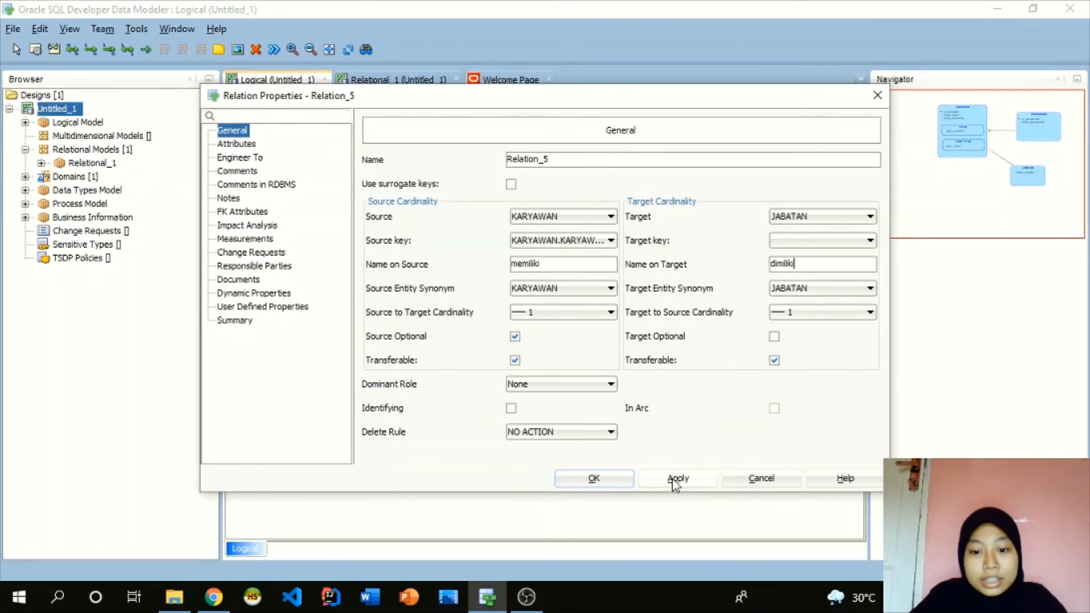
click(675, 482)
click(628, 478)
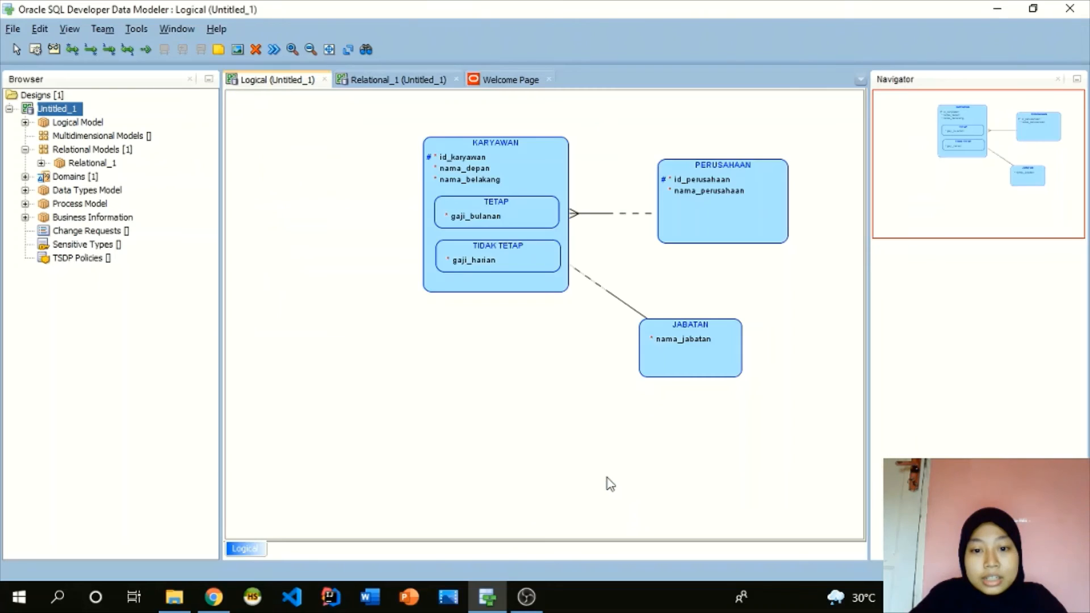
Step: Shift JABATAN further right and add an elbow to its relation line, routing it at a right angle from beneath KARYAWAN
drag(679, 328, 720, 327)
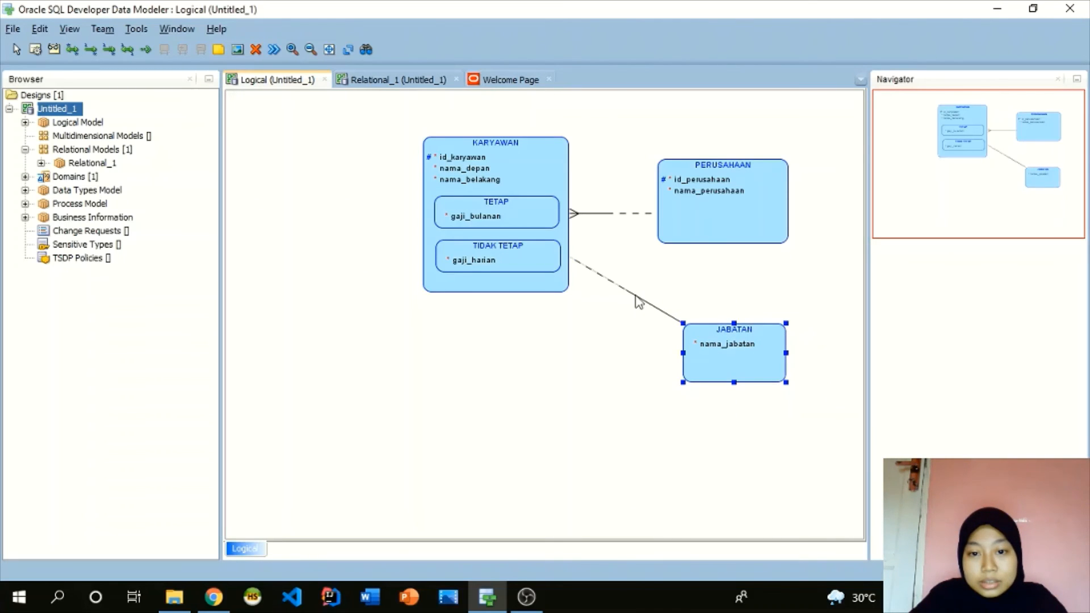
right_click(637, 298)
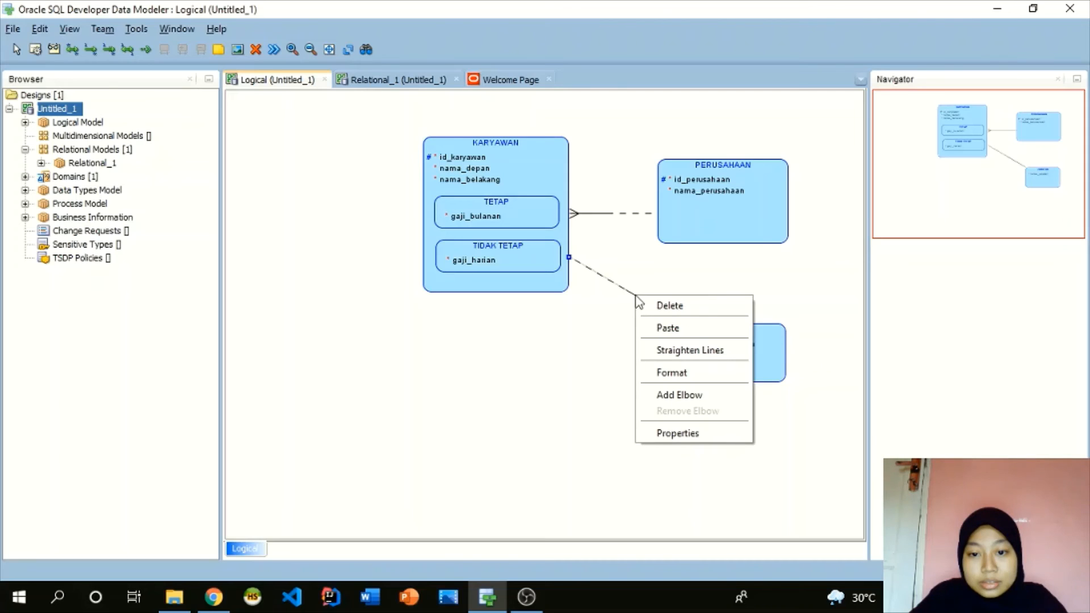
click(645, 394)
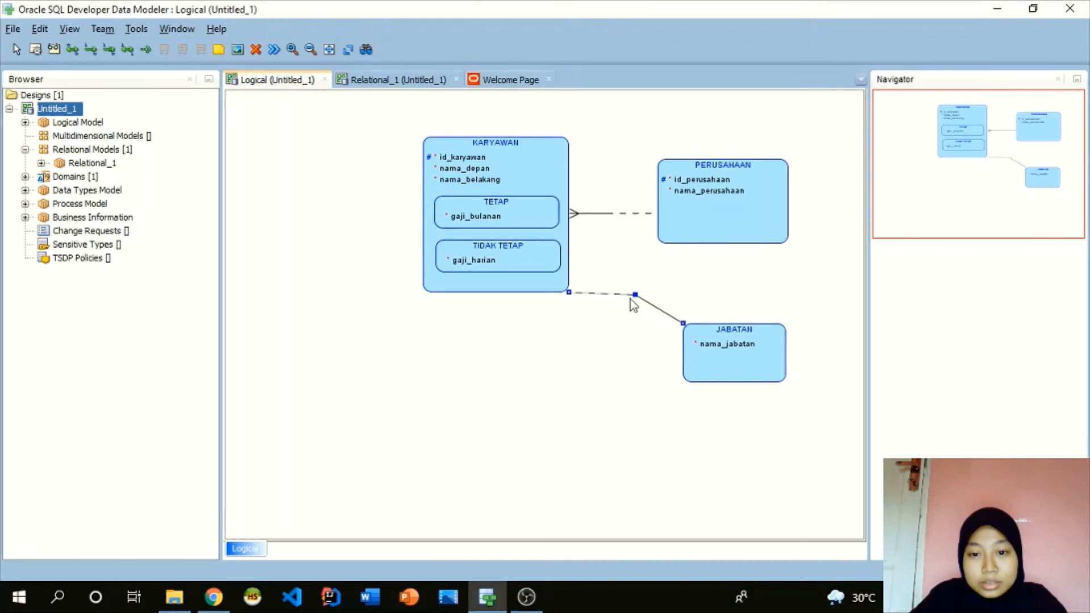
drag(634, 295, 497, 333)
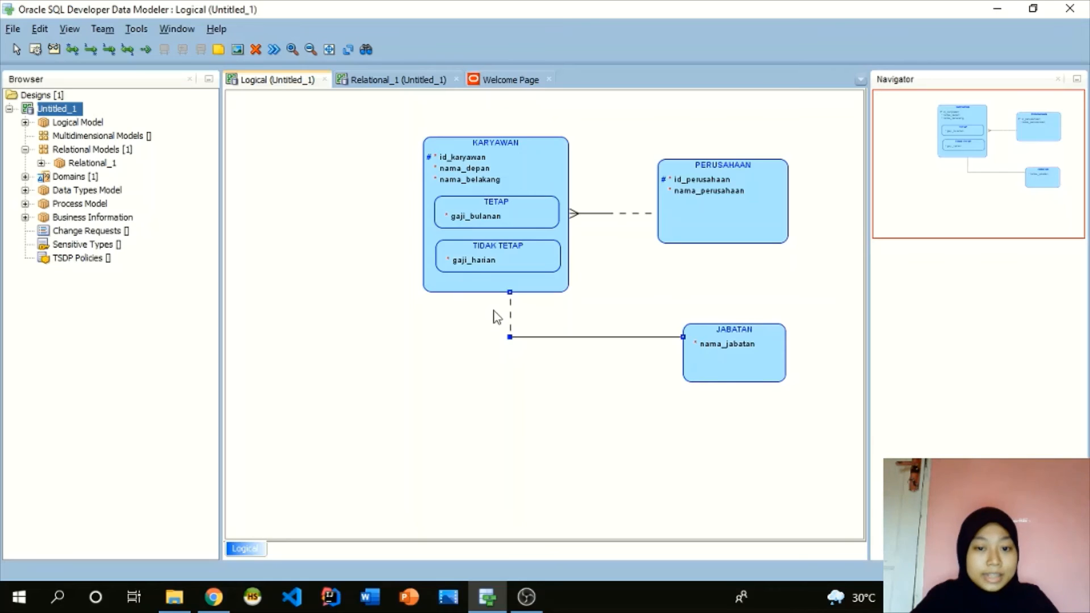
drag(510, 337, 496, 336)
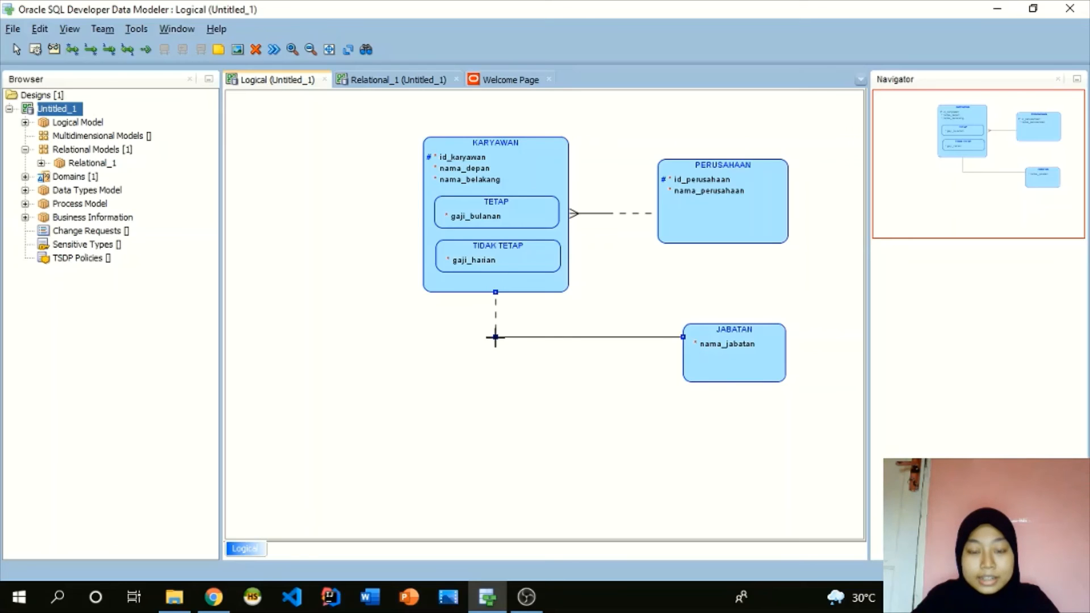
drag(495, 337, 501, 353)
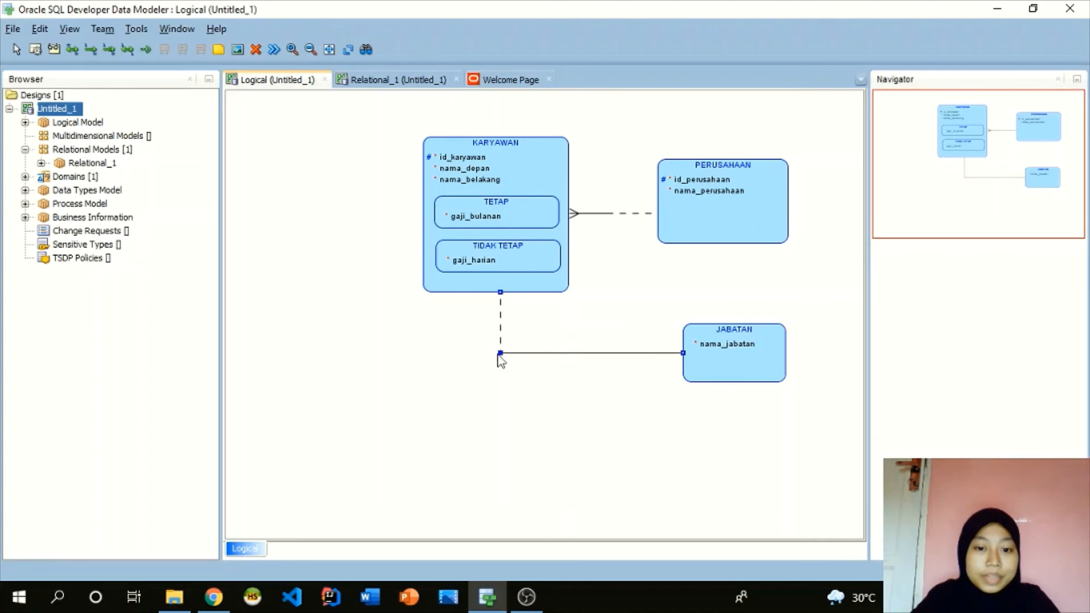
drag(499, 353, 499, 340)
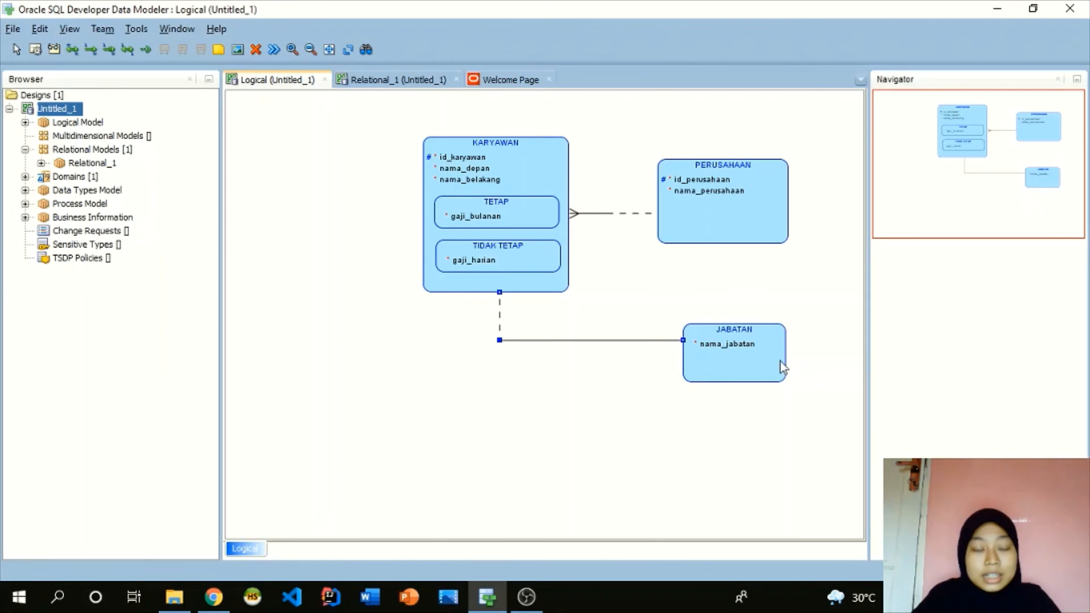
Step: Engineer the complete logical model to the relational model Relational_1, resizing the dialog so its controls are reachable
click(274, 51)
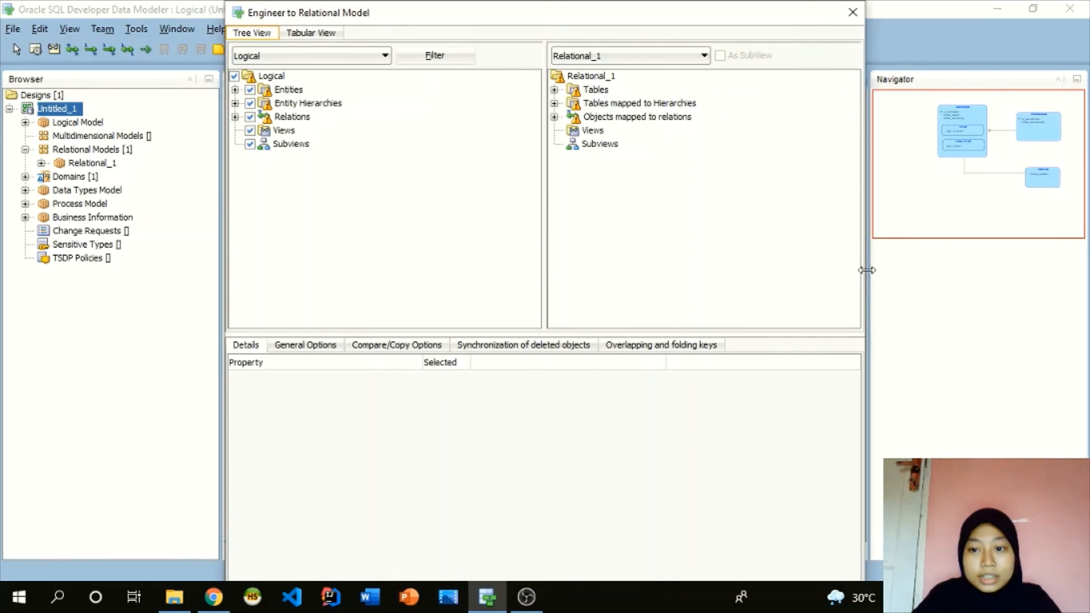
drag(783, 18, 784, 42)
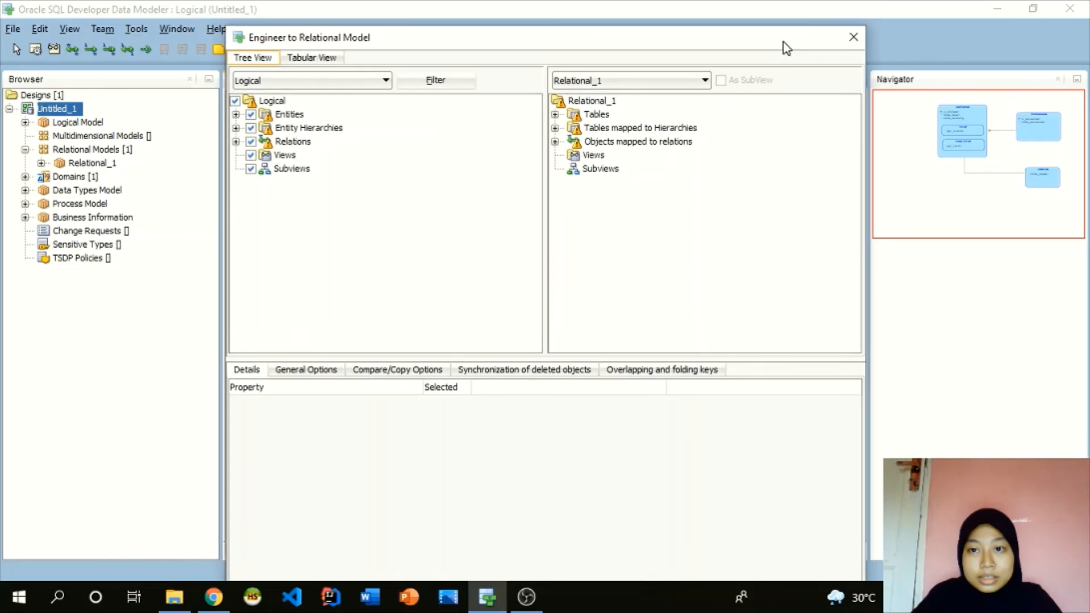
drag(864, 26, 851, 74)
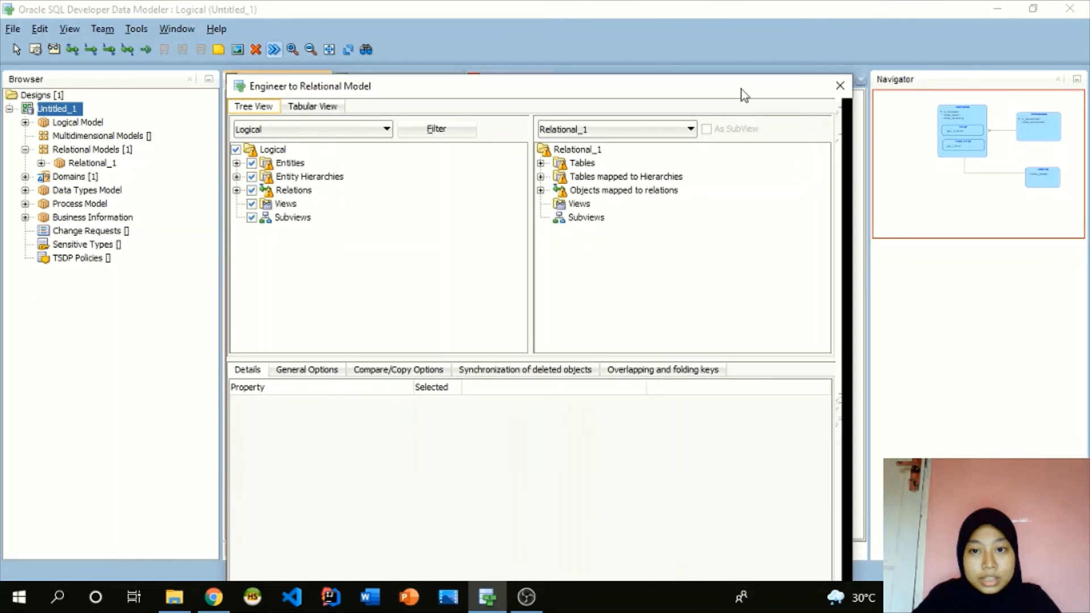
drag(742, 91, 745, 35)
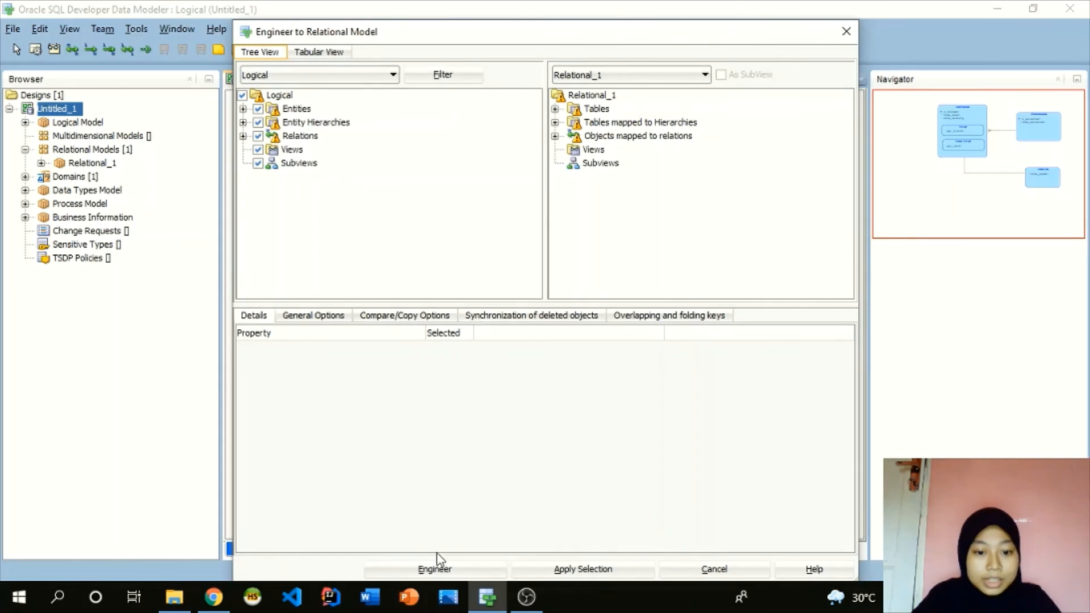
drag(859, 22, 854, 107)
drag(697, 118, 735, 49)
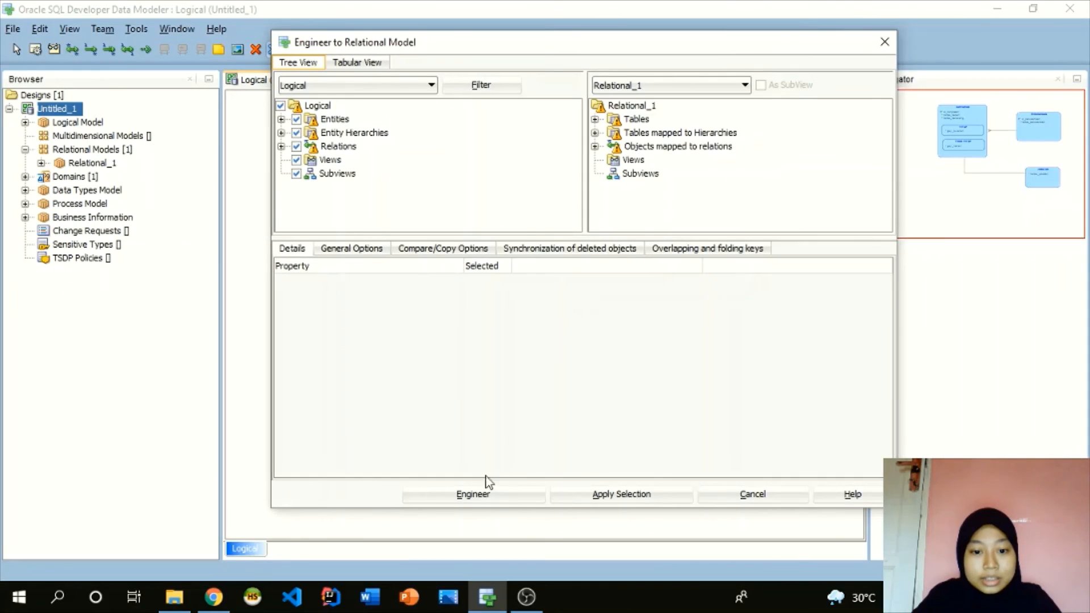
click(476, 496)
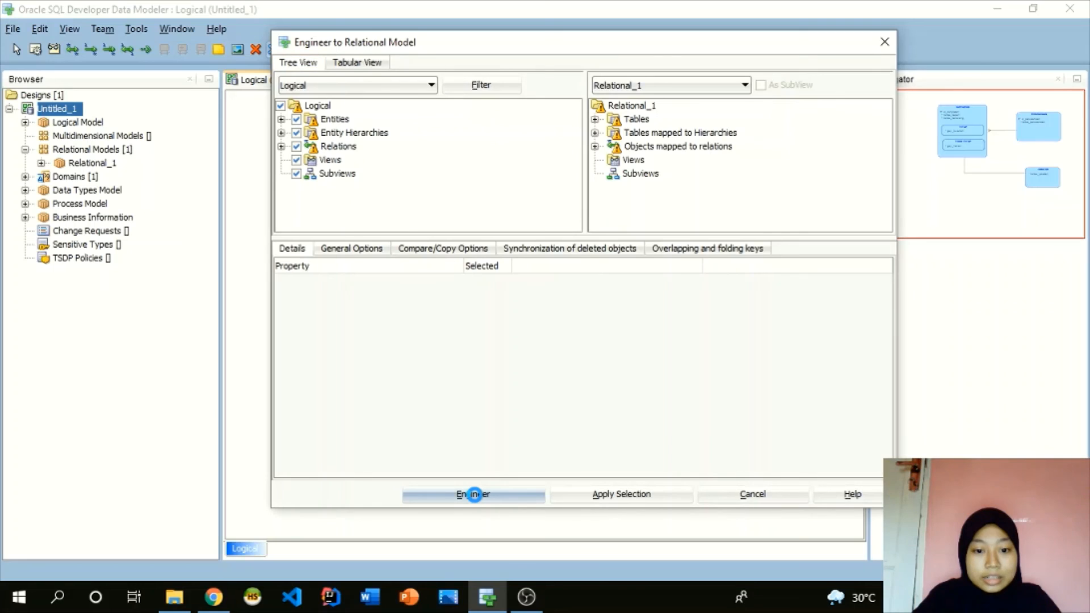